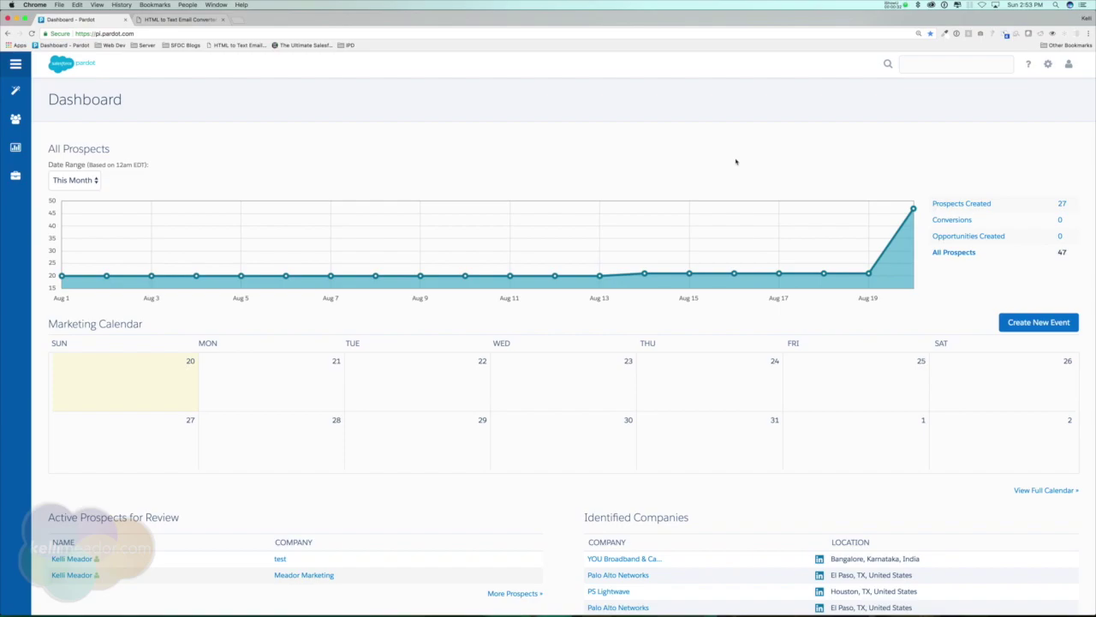
# - Go to Marketing > Emails > Preferences Page and open the default page's public link
pyautogui.click(736, 161)
pyautogui.click(714, 163)
pyautogui.moveTo(17, 92)
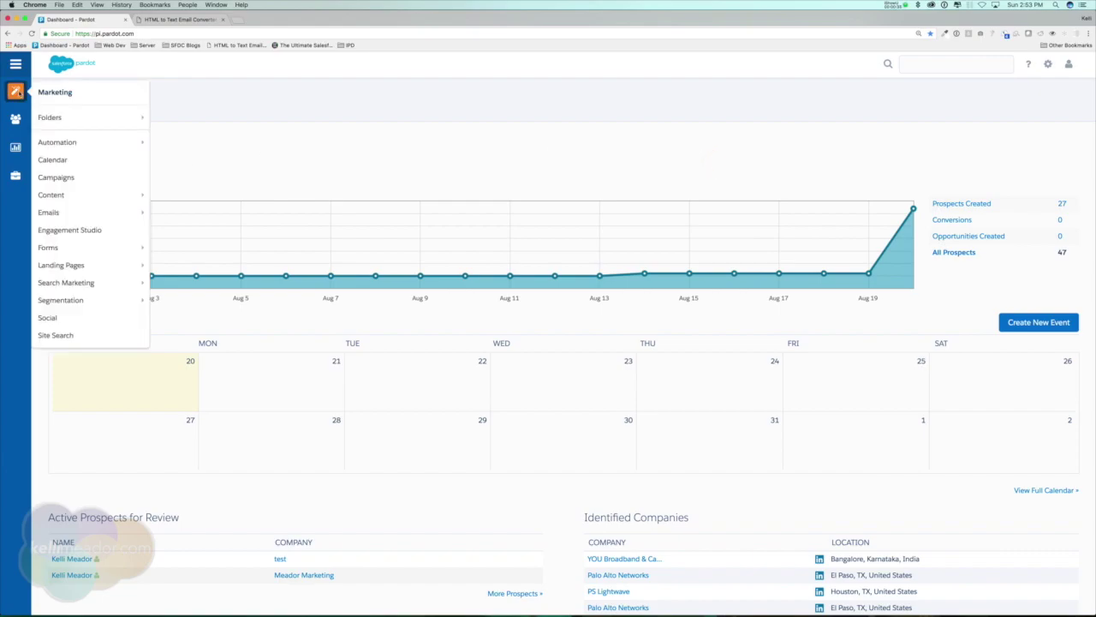
pyautogui.moveTo(116, 214)
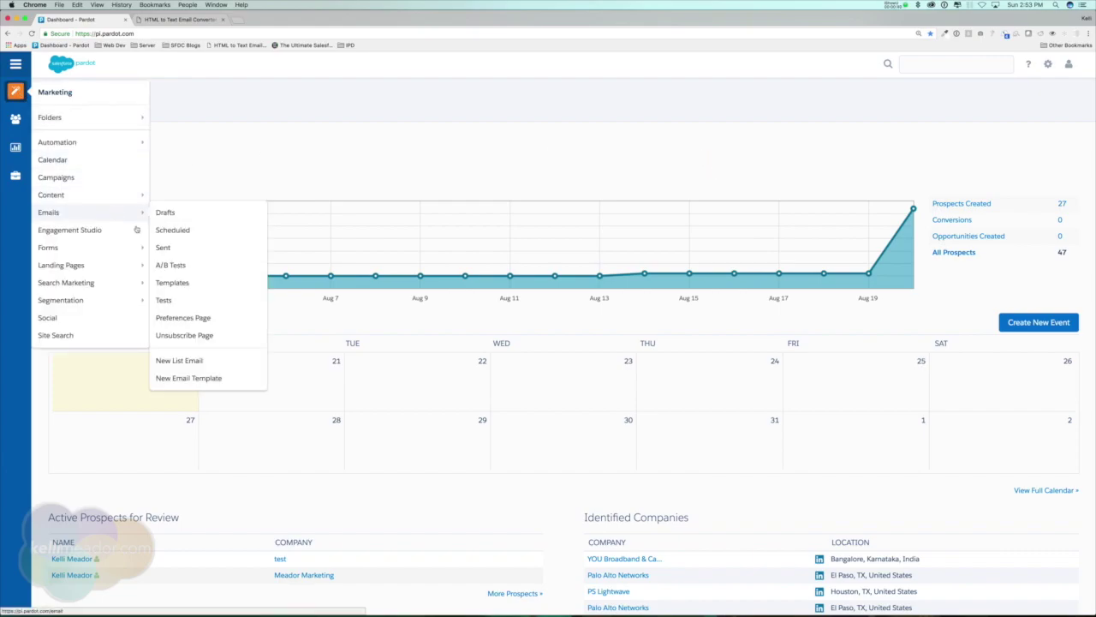
pyautogui.click(207, 319)
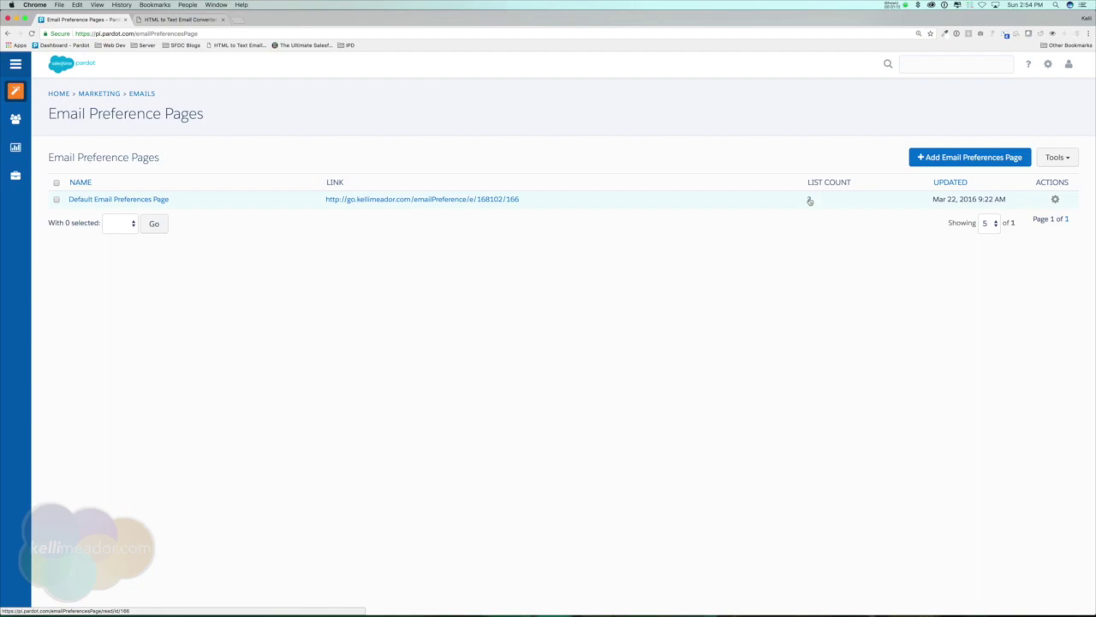
pyautogui.click(423, 200)
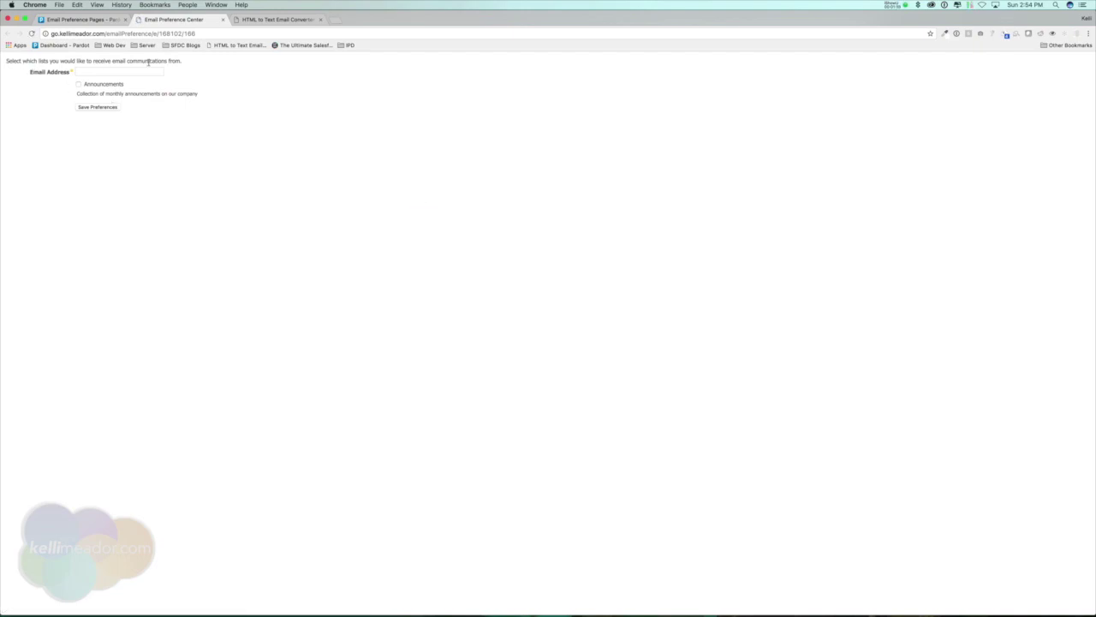
# - Subscribe a test email address to Announcements on the live page, then return to the list
pyautogui.moveTo(83, 85); pyautogui.dragTo(134, 84)
pyautogui.click(96, 71)
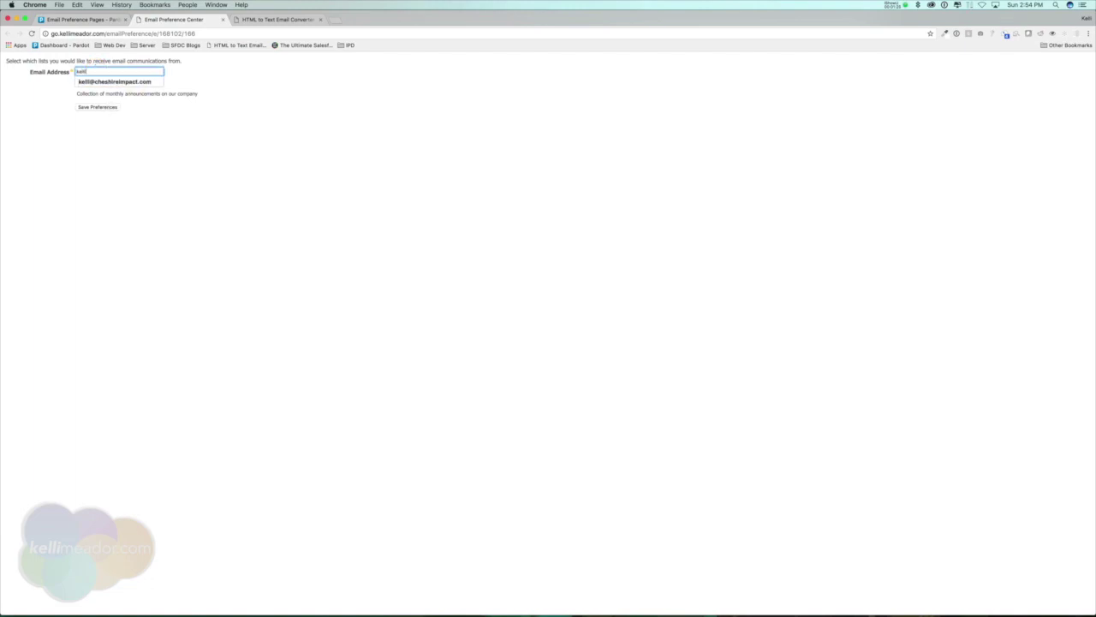
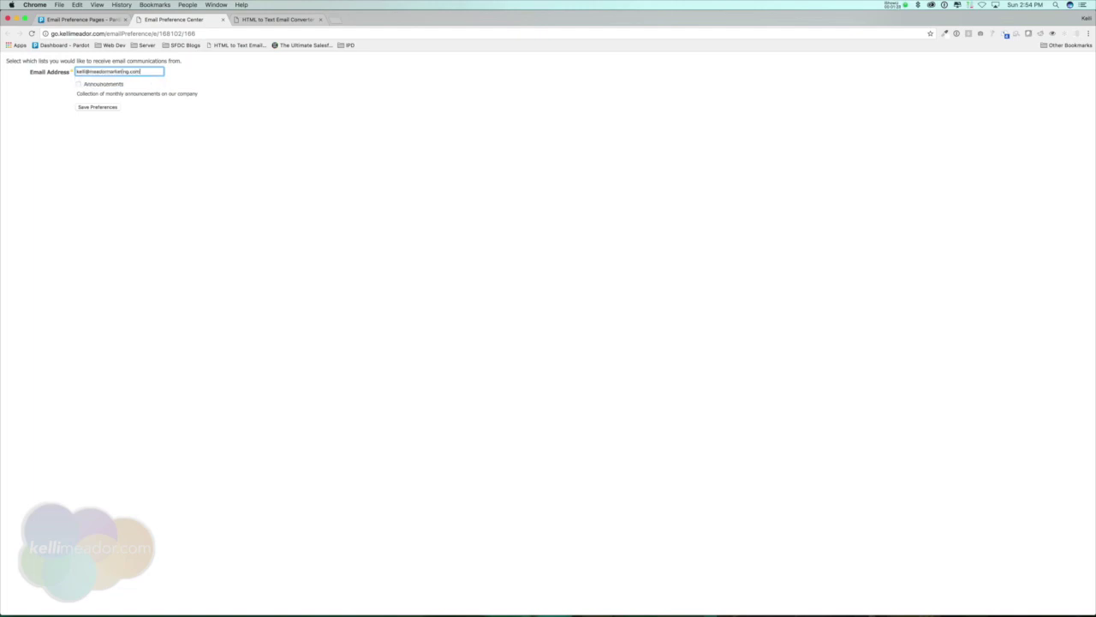
pyautogui.click(79, 85)
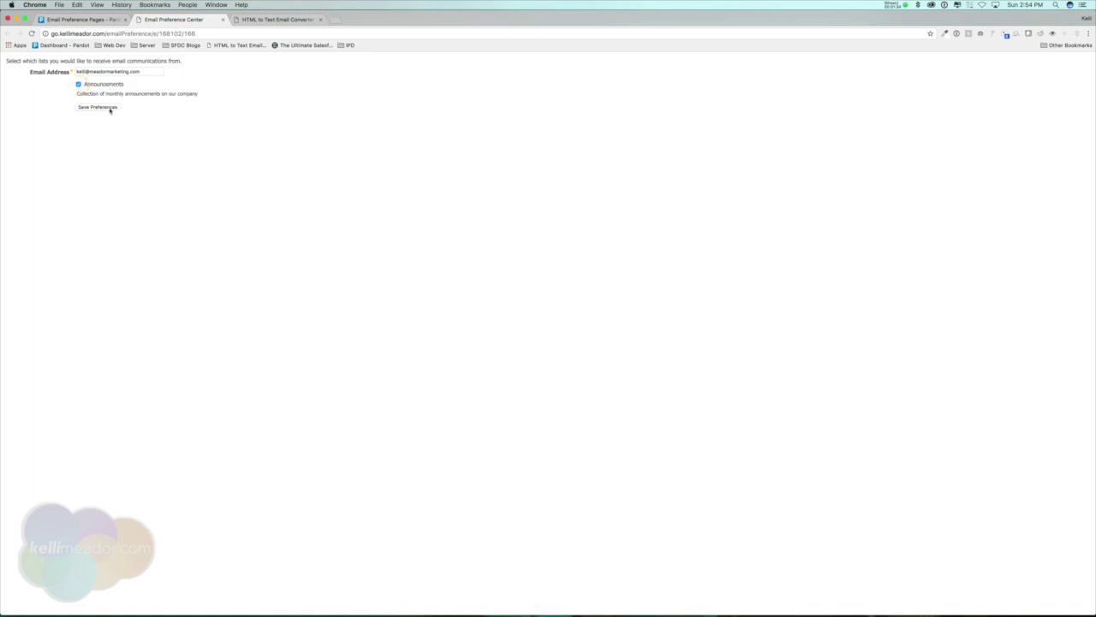
pyautogui.click(110, 110)
pyautogui.moveTo(6, 61); pyautogui.dragTo(122, 80)
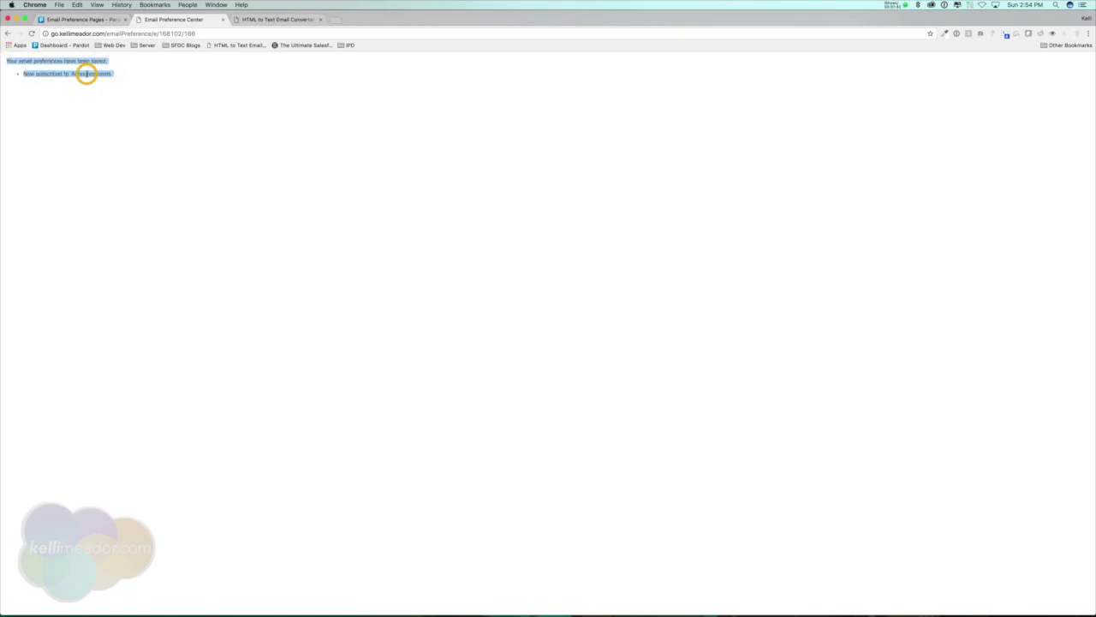
pyautogui.click(85, 74)
pyautogui.click(82, 19)
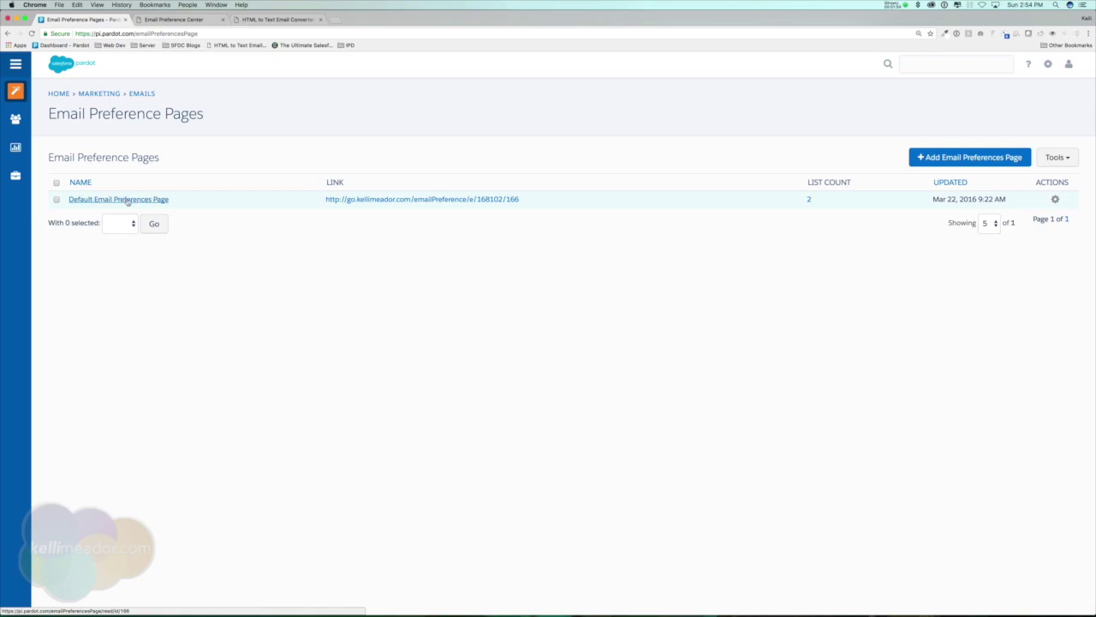
# - Open the Default Email Preferences Page, preview it with dynamic lists, then edit it
pyautogui.click(125, 200)
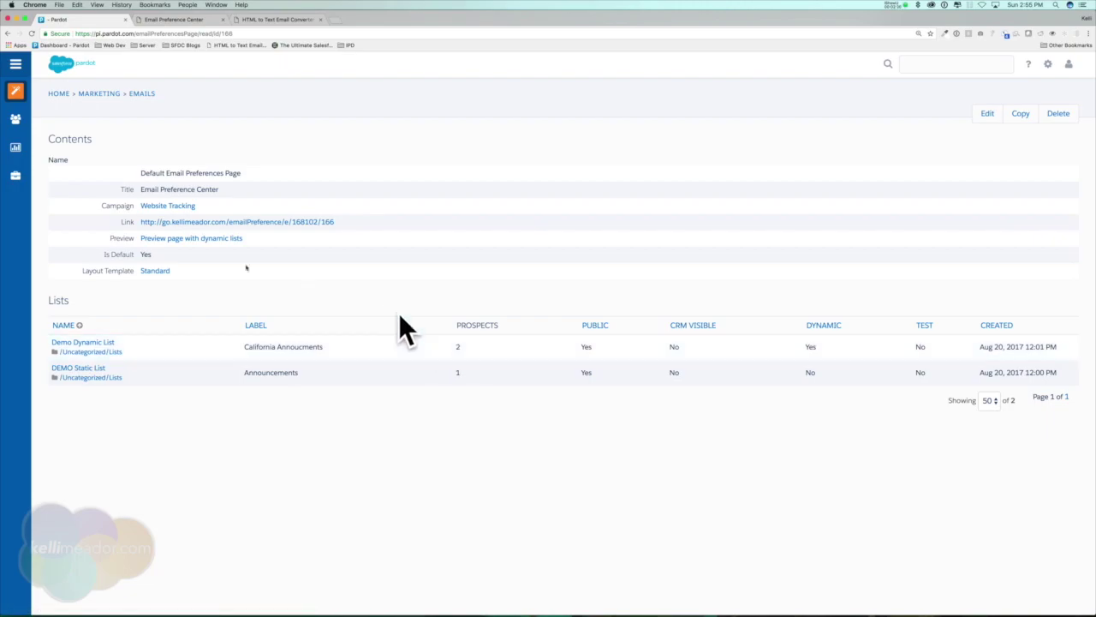
pyautogui.click(219, 239)
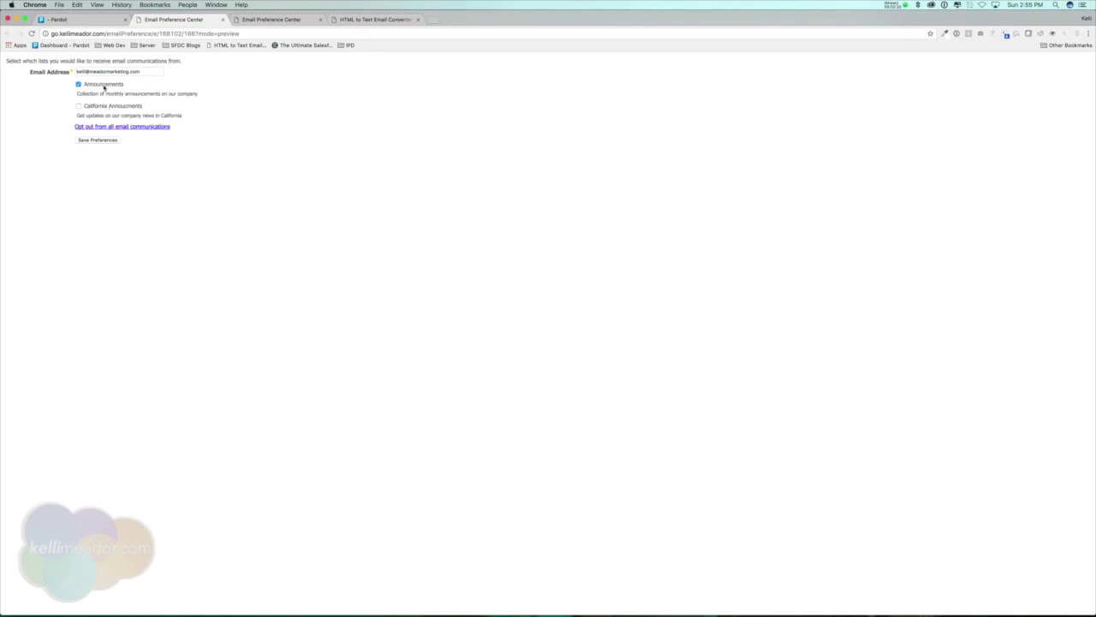
pyautogui.click(223, 19)
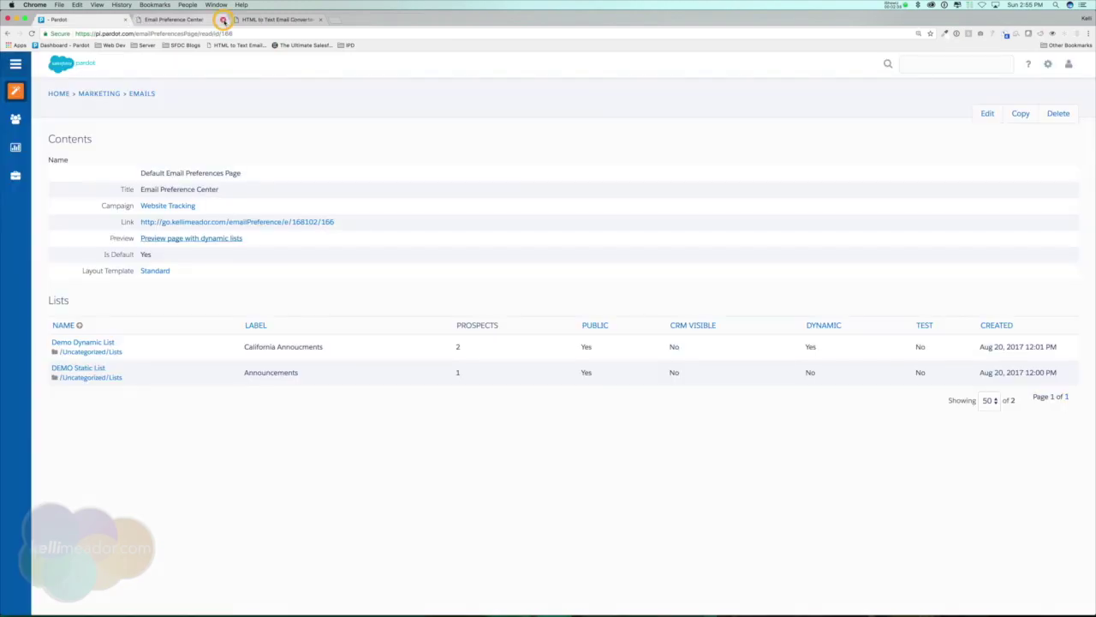
pyautogui.click(986, 113)
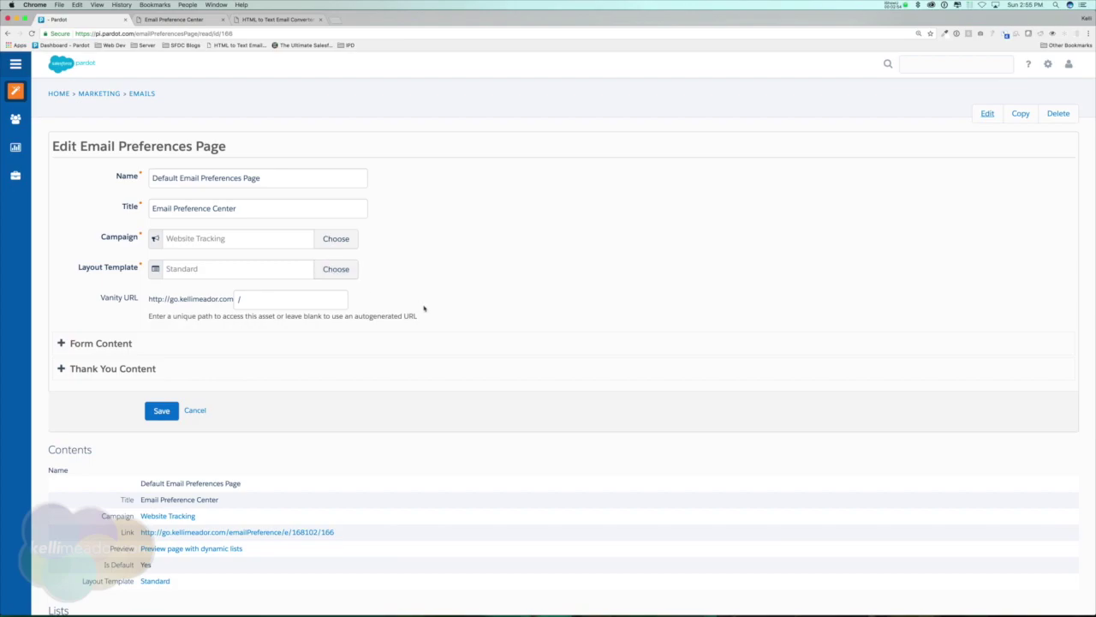
pyautogui.scroll(-2, 423, 308)
# - Set the vanity URL path to /pref and review the Before Form Content text
pyautogui.click(287, 255)
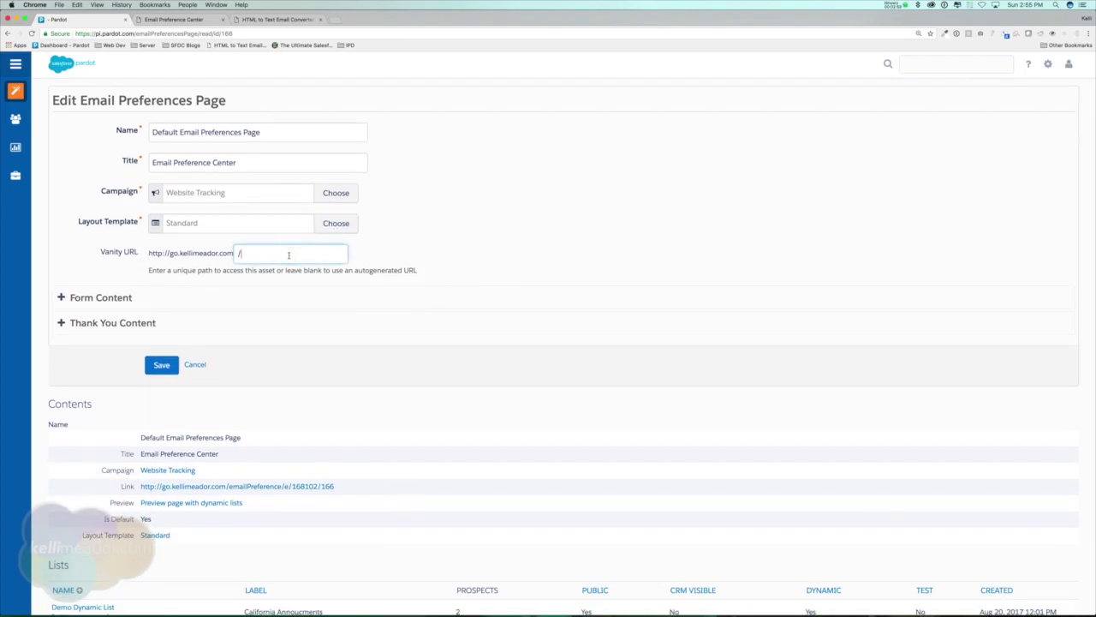
pyautogui.write('/pref')
pyautogui.click(87, 297)
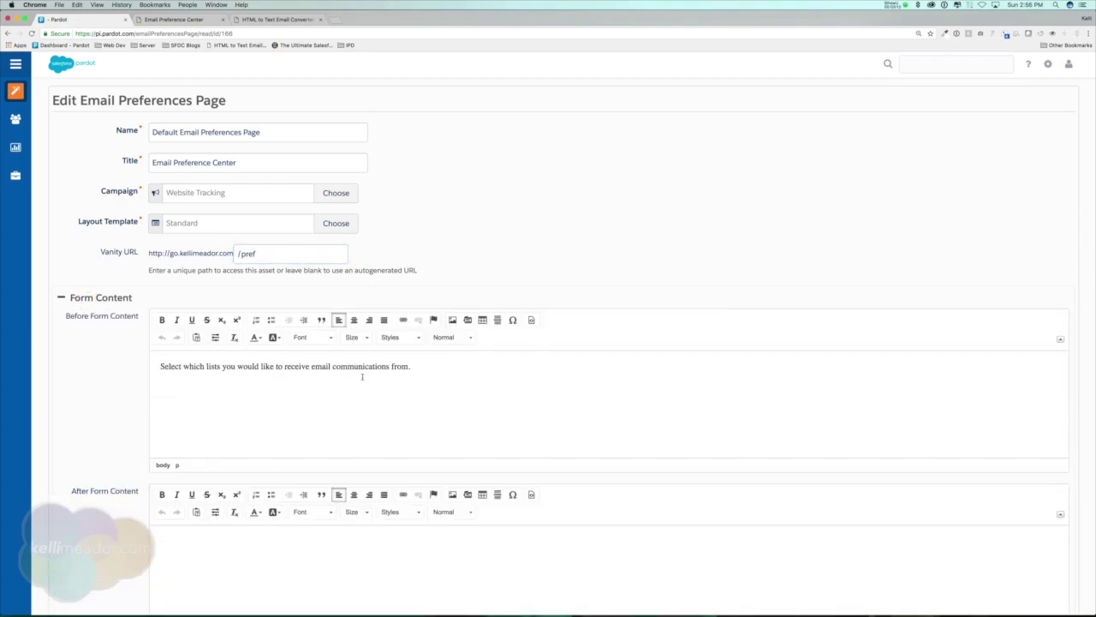
pyautogui.scroll(-1, 362, 377)
pyautogui.moveTo(160, 323); pyautogui.dragTo(448, 322)
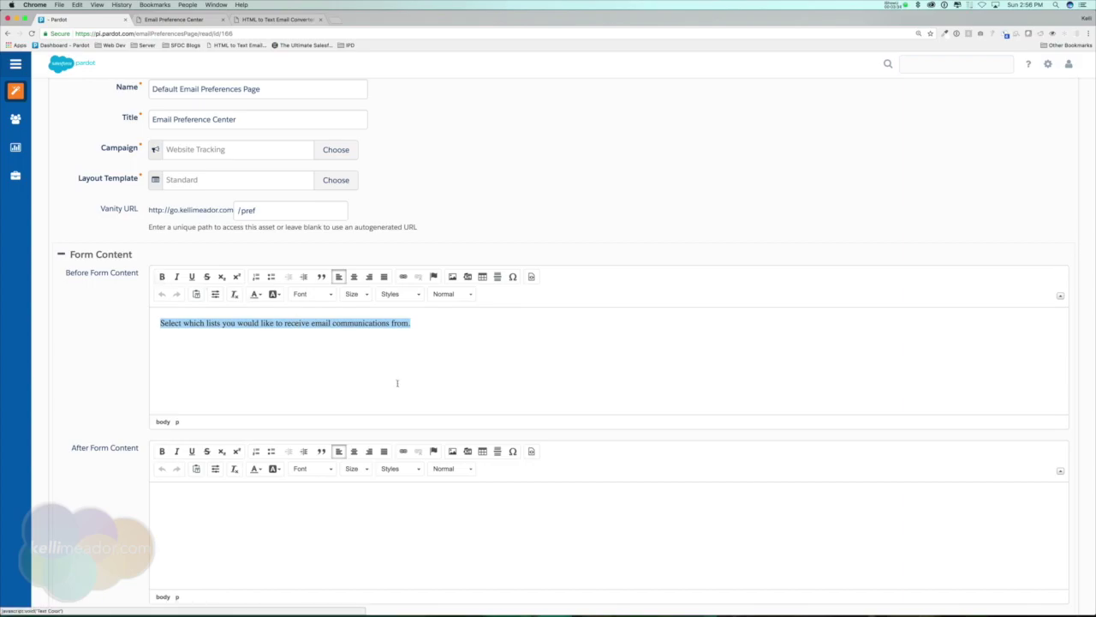
pyautogui.scroll(-4, 401, 374)
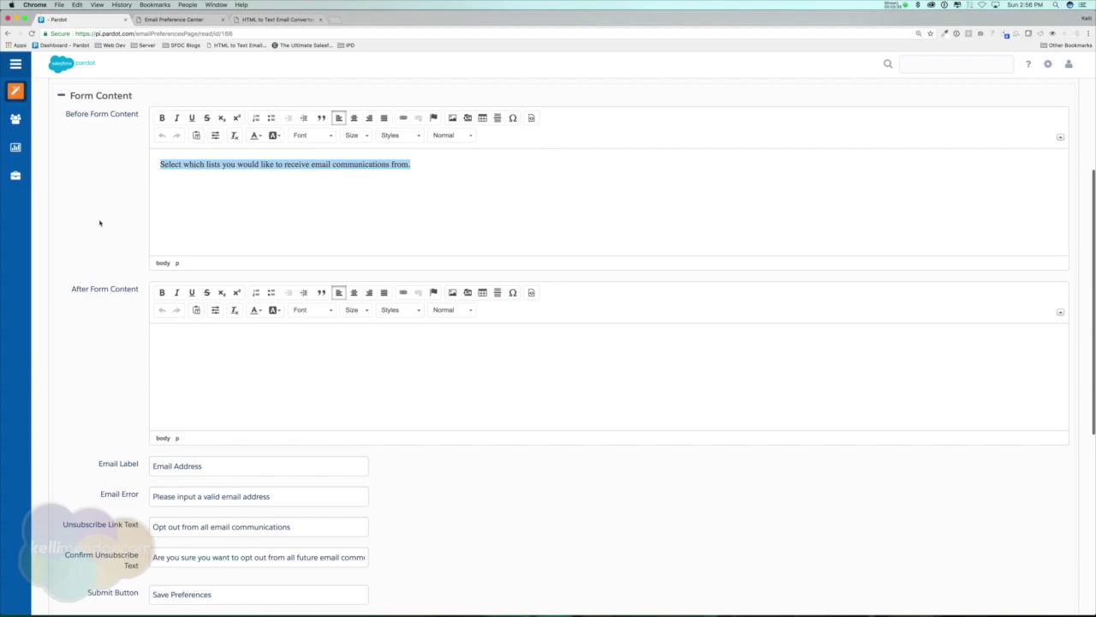
pyautogui.click(179, 18)
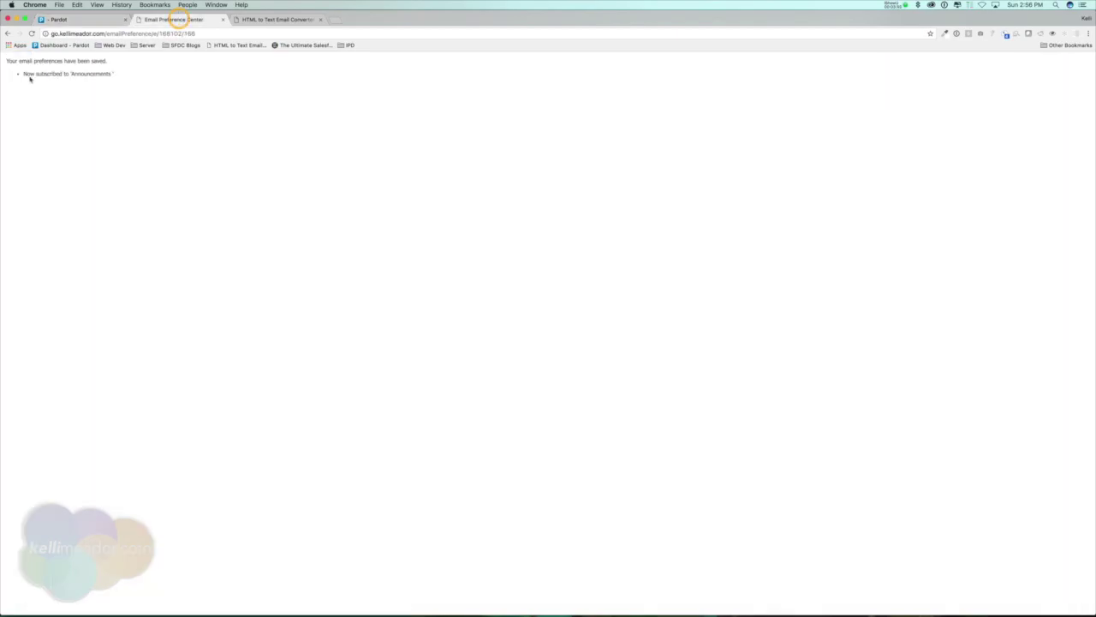
# - Enter 'We will never sell your email and we respect your privacy.' as After Form Content
pyautogui.click(7, 33)
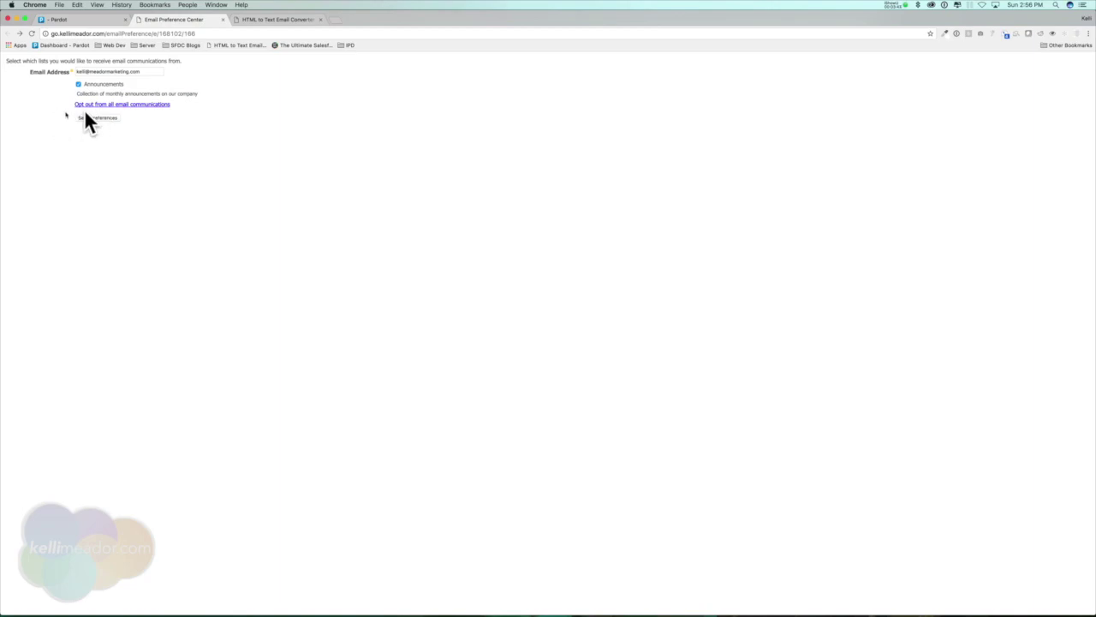
pyautogui.click(75, 19)
pyautogui.click(376, 354)
pyautogui.write('We ')
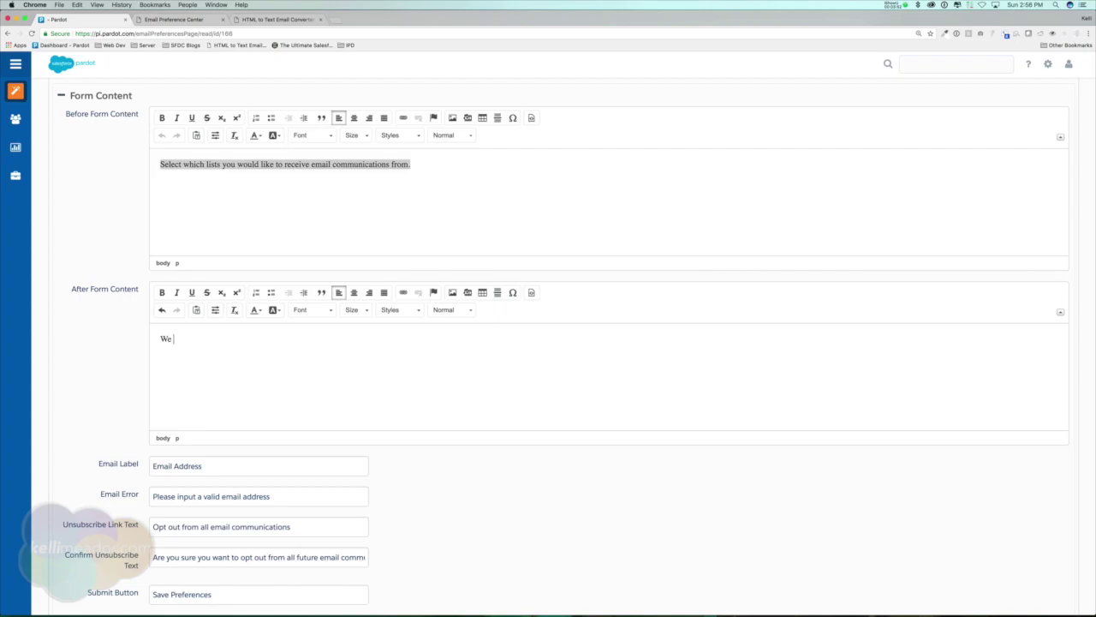
pyautogui.write('will never sell your email and we respect your privacy.')
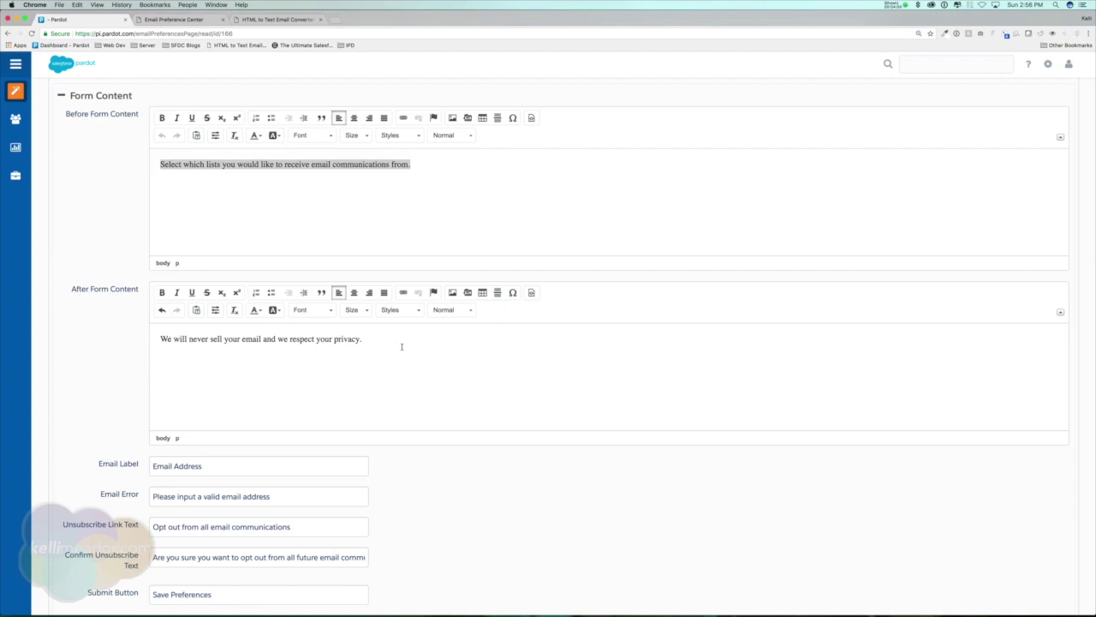
pyautogui.scroll(-4, 424, 371)
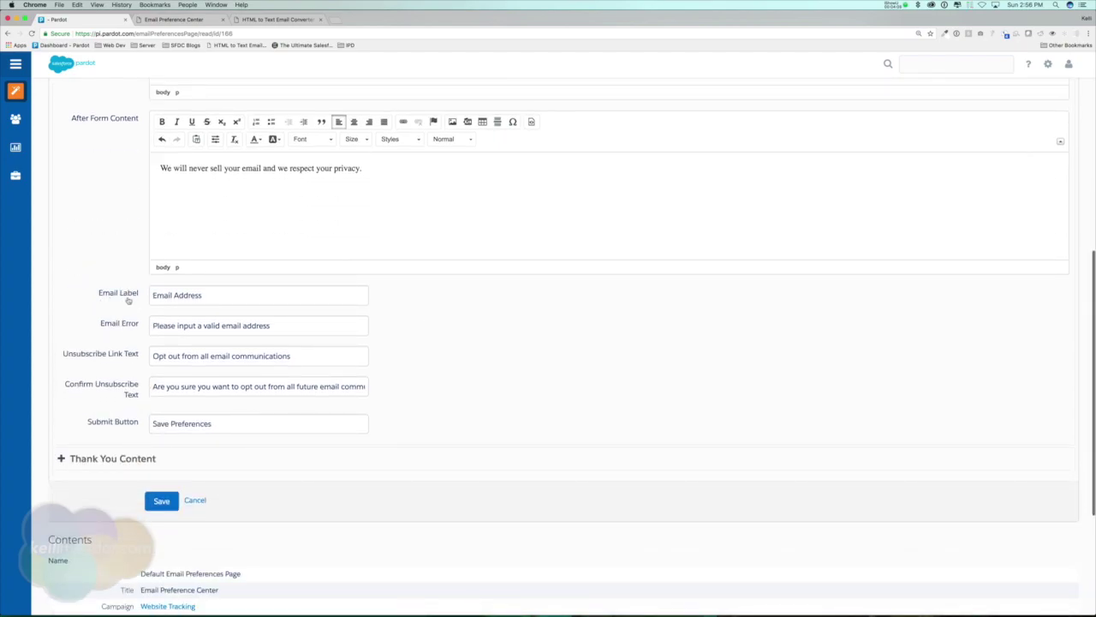
pyautogui.click(195, 19)
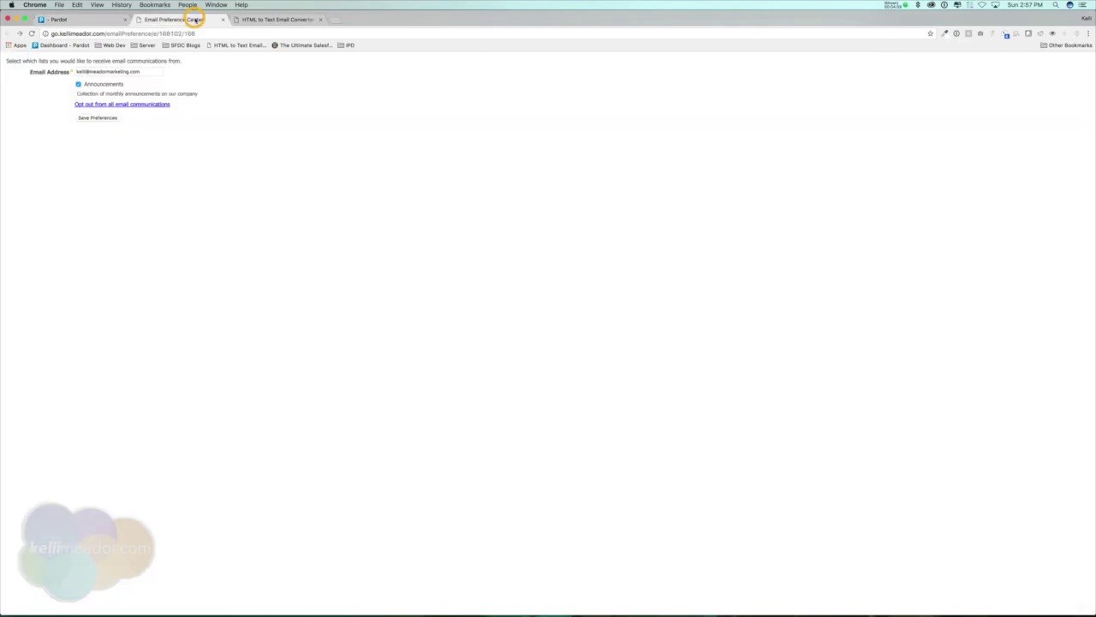
pyautogui.moveTo(31, 72); pyautogui.dragTo(71, 72)
pyautogui.click(82, 18)
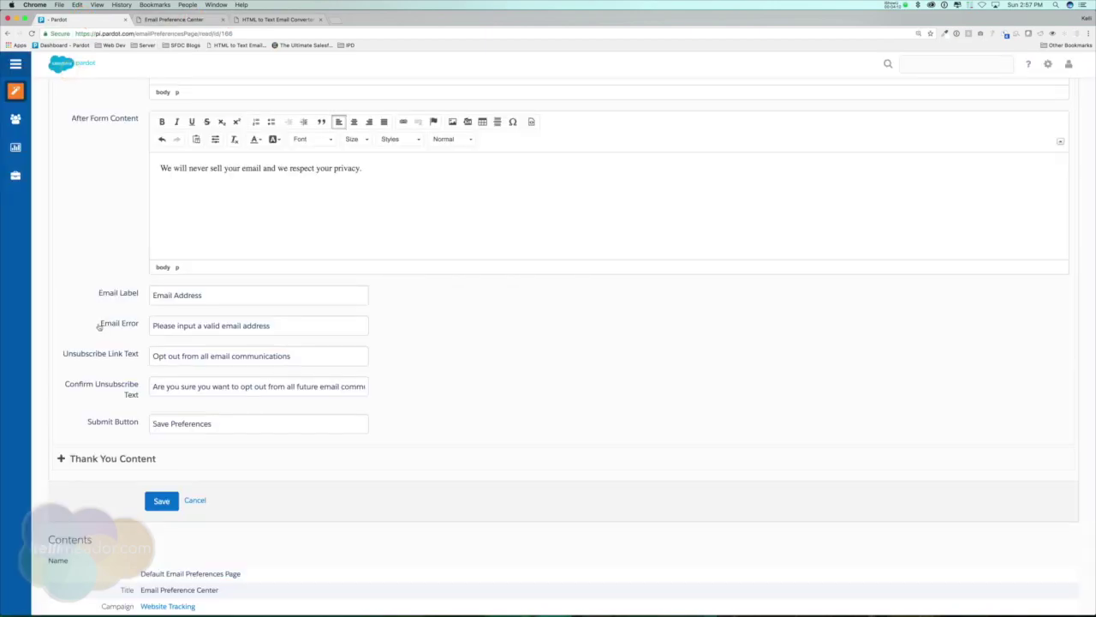
pyautogui.moveTo(96, 326); pyautogui.dragTo(149, 328)
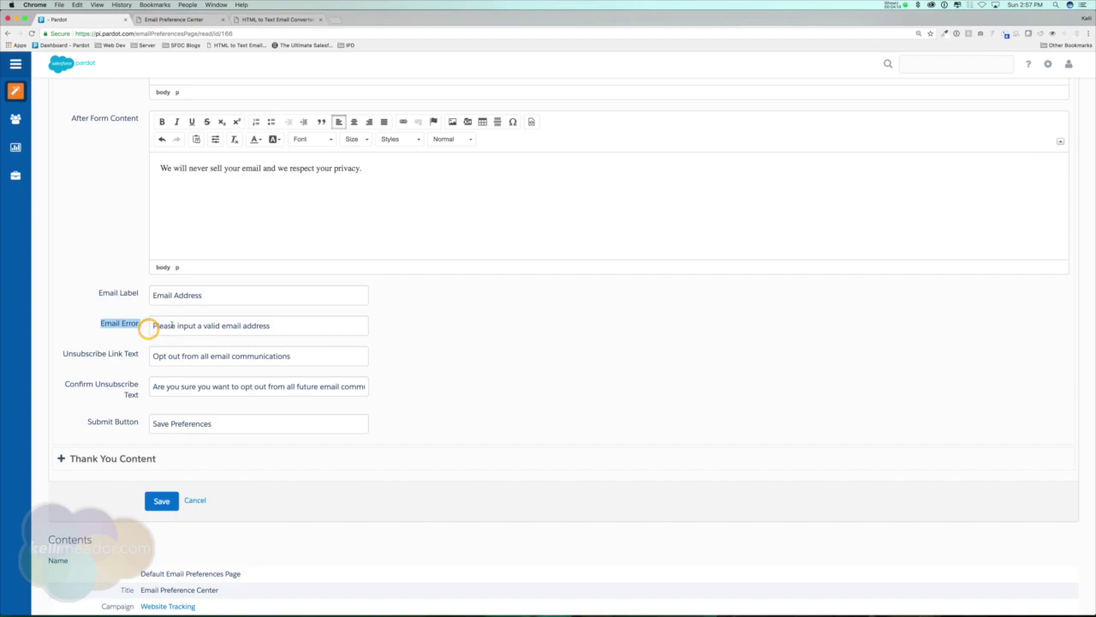
pyautogui.moveTo(154, 325); pyautogui.dragTo(272, 326)
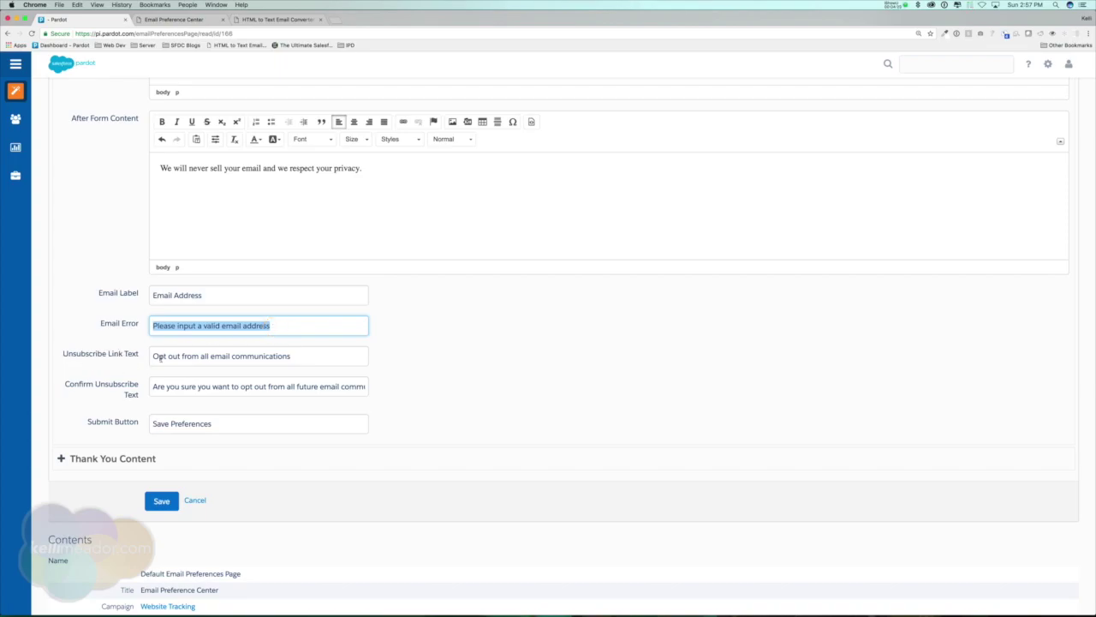
pyautogui.moveTo(153, 356); pyautogui.dragTo(338, 355)
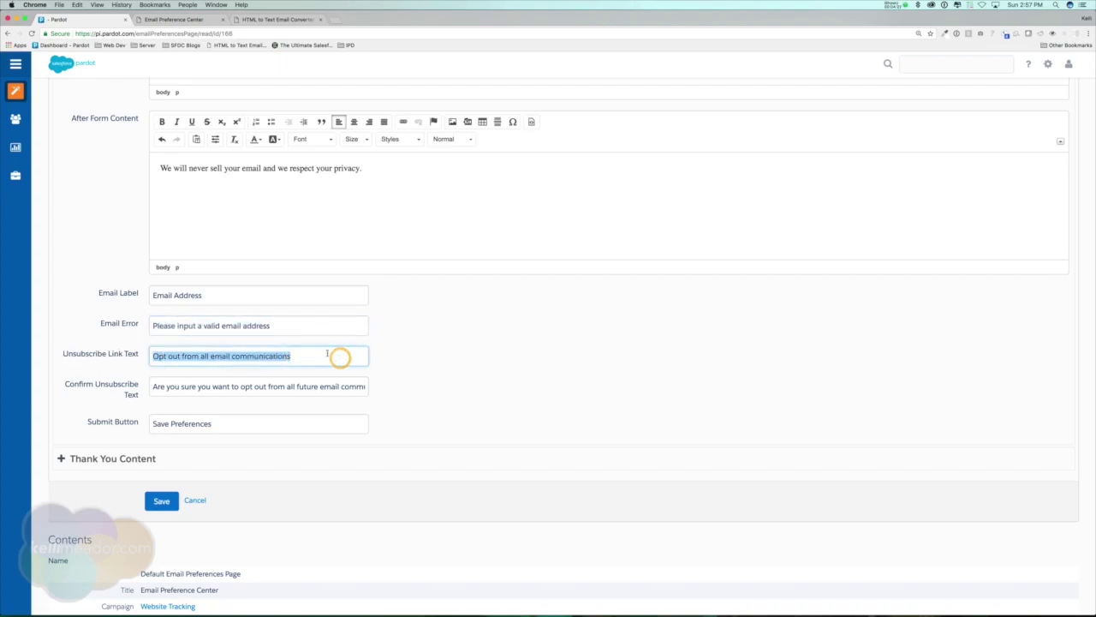
pyautogui.click(172, 20)
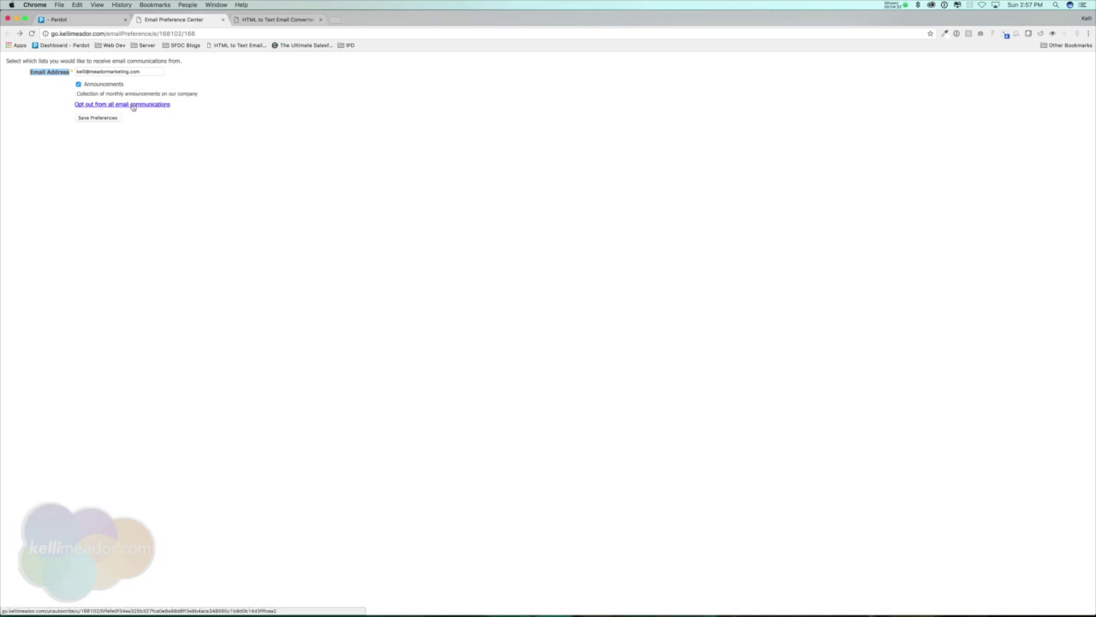
pyautogui.click(64, 19)
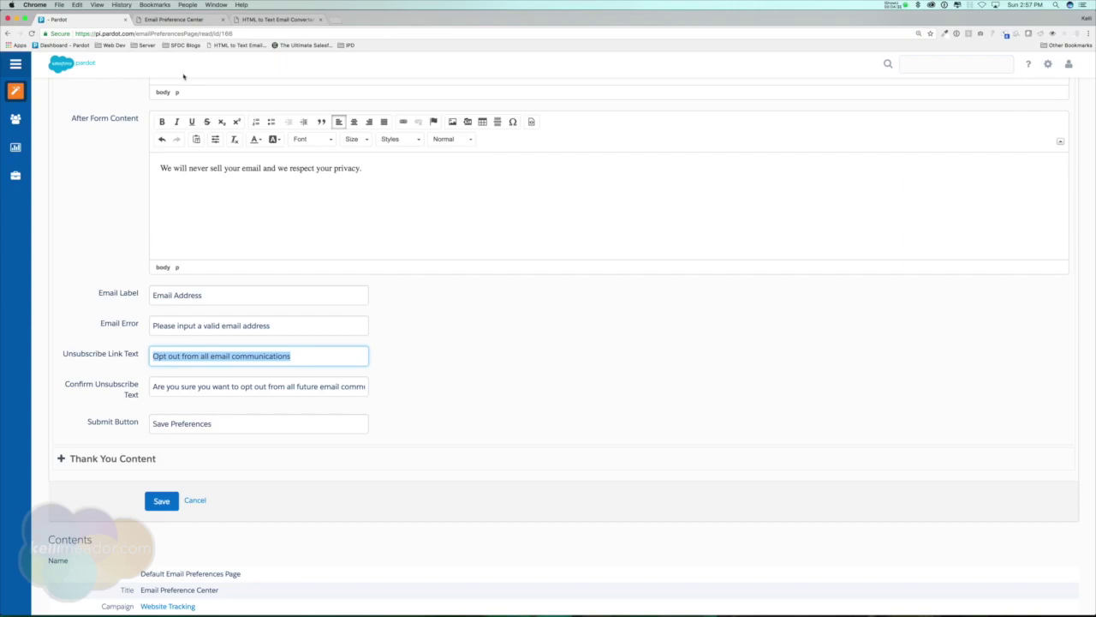
pyautogui.click(176, 19)
pyautogui.click(114, 105)
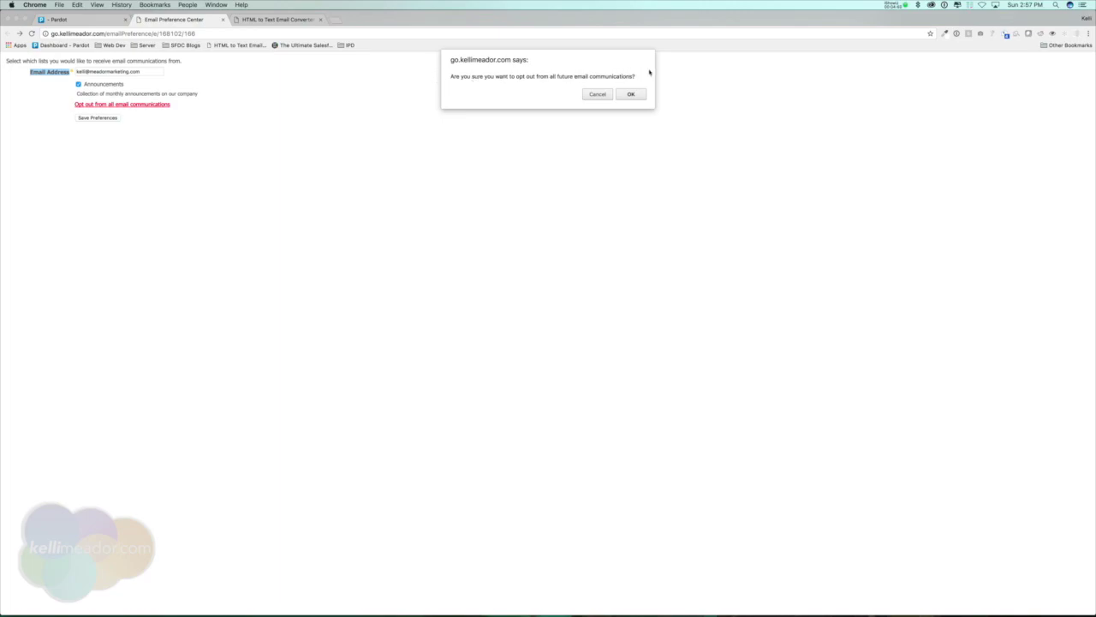
pyautogui.click(593, 94)
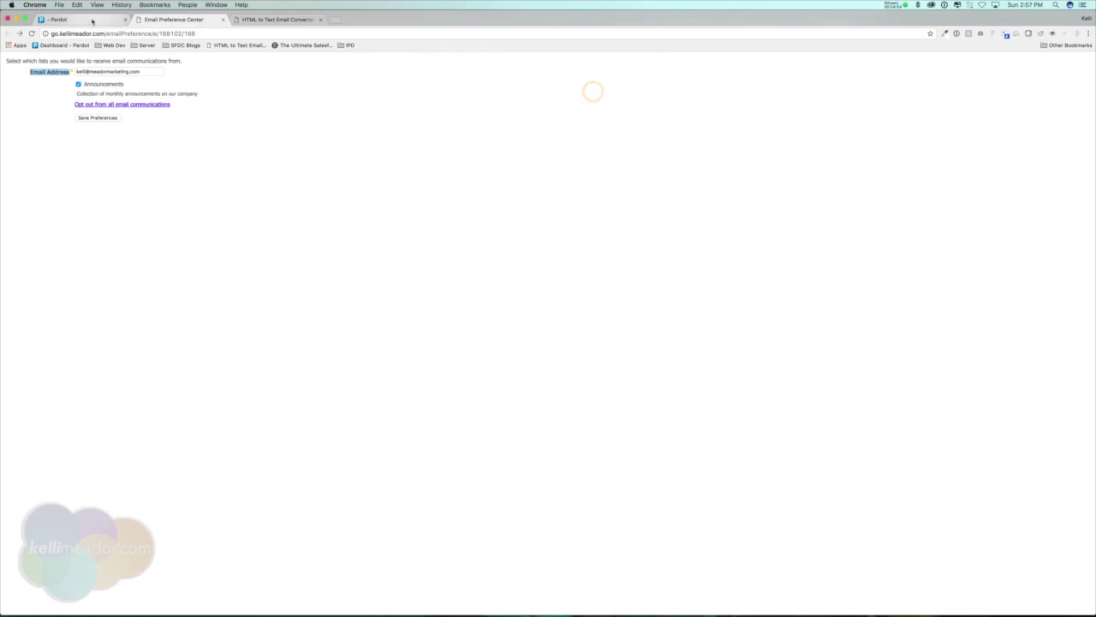
pyautogui.click(86, 19)
pyautogui.click(261, 423)
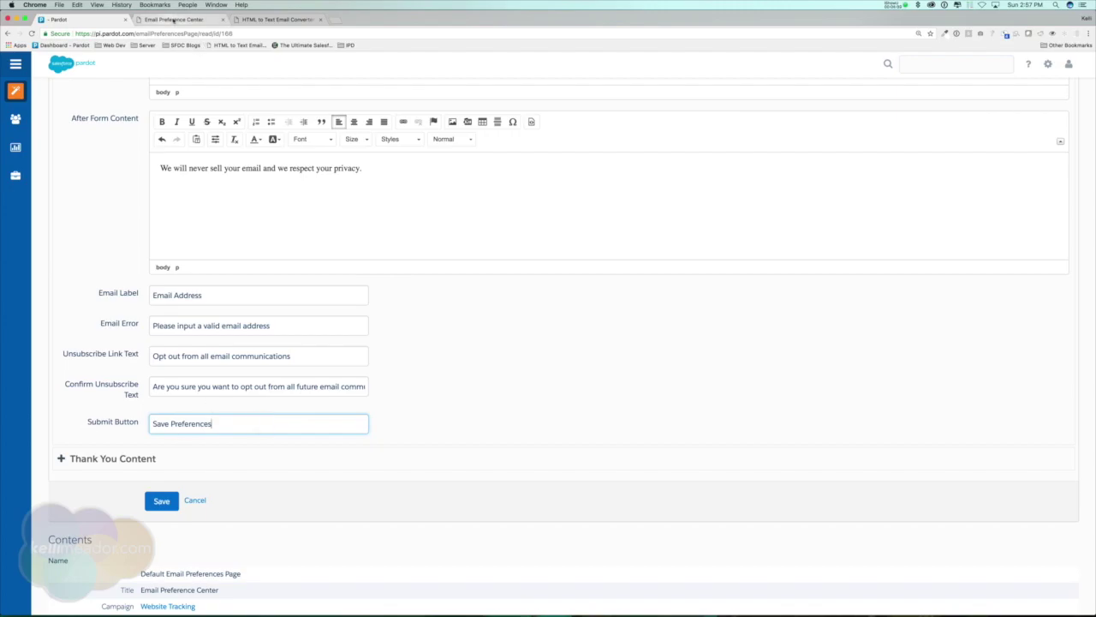
pyautogui.click(172, 18)
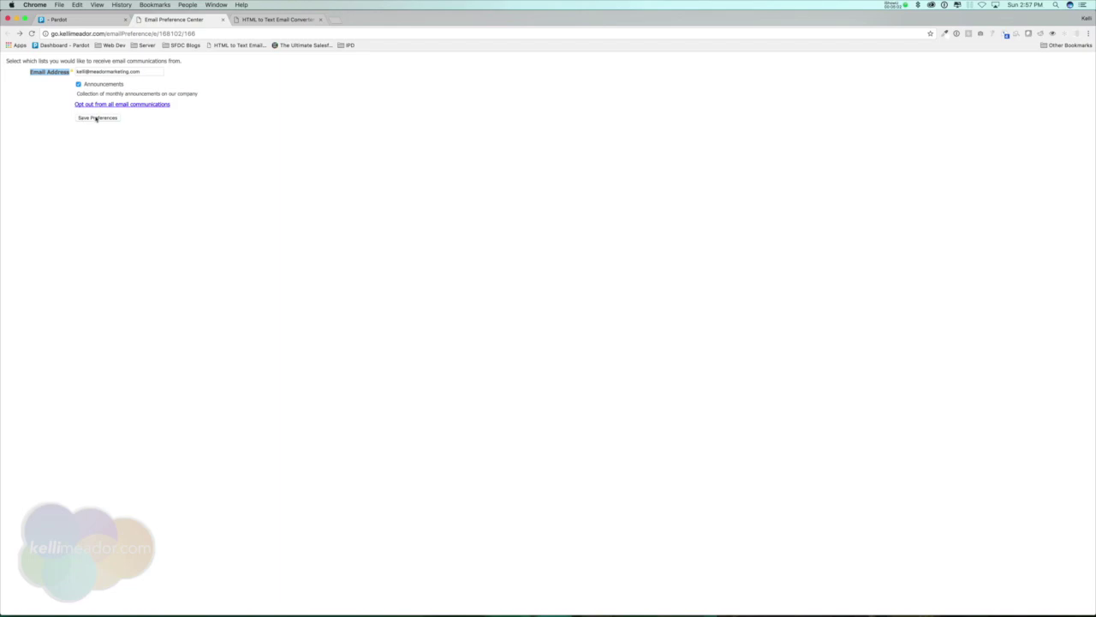
pyautogui.click(60, 18)
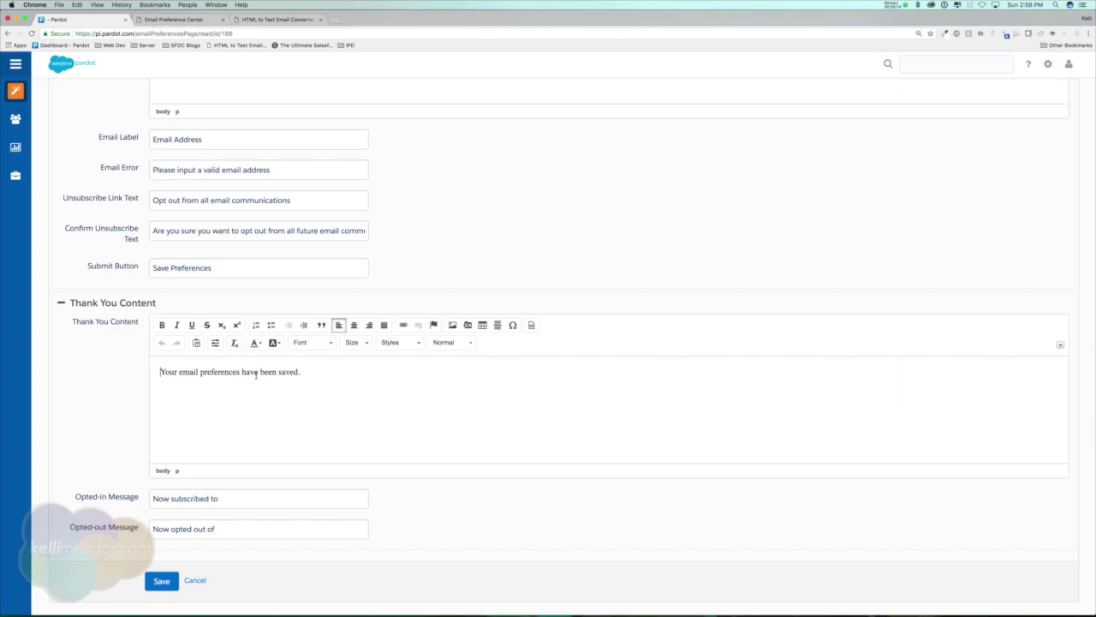
# - Append 'Thank you.' to the Thank You Content and save the preferences page
pyautogui.click(346, 374)
pyautogui.moveTo(162, 371); pyautogui.dragTo(317, 373)
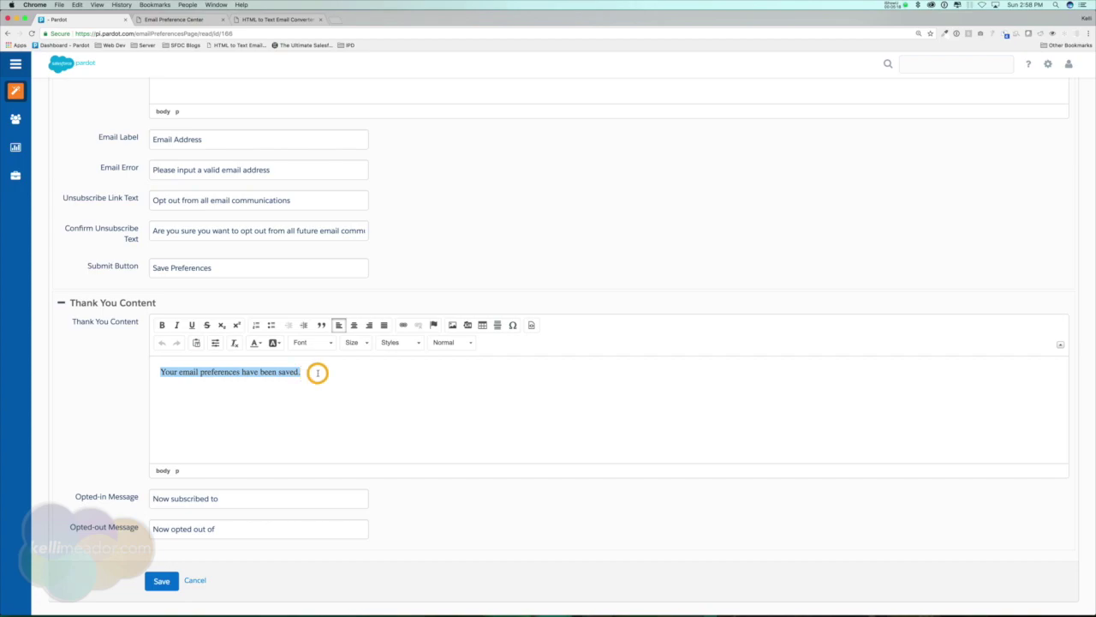
pyautogui.click(374, 372)
pyautogui.press('Return')
pyautogui.press('BackSpace')
pyautogui.write('Thank you.')
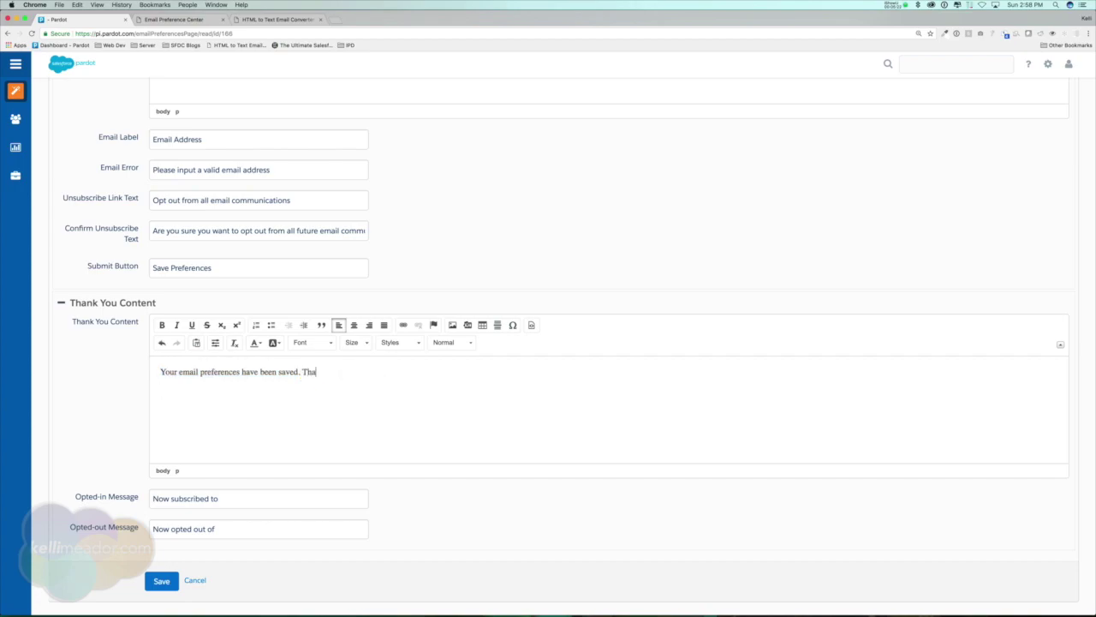
pyautogui.scroll(-1, 120, 488)
pyautogui.click(246, 485)
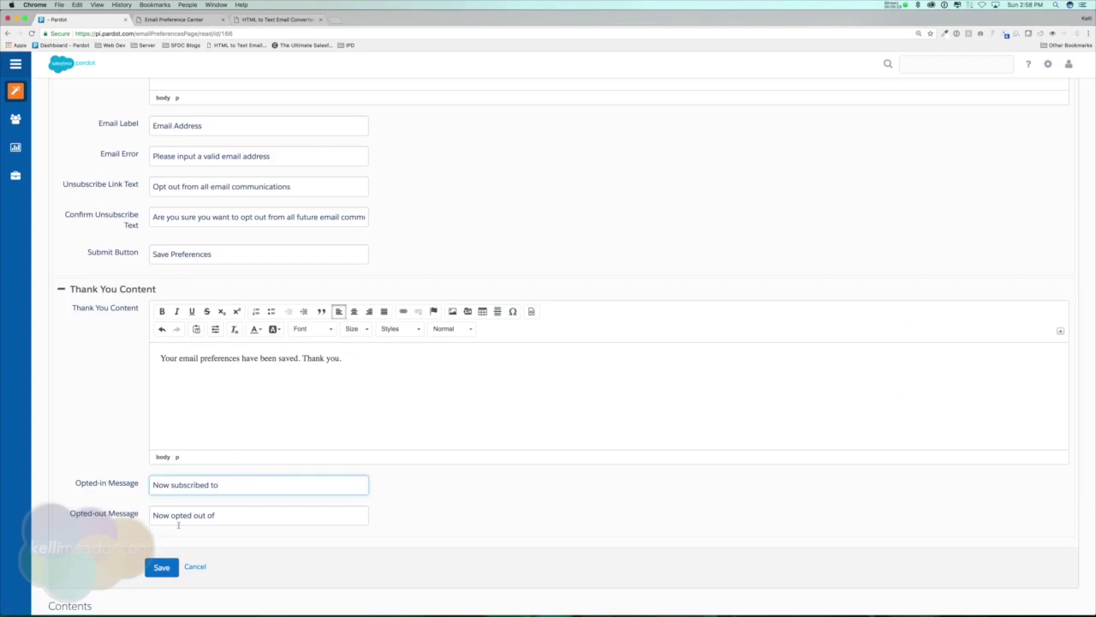
pyautogui.click(241, 517)
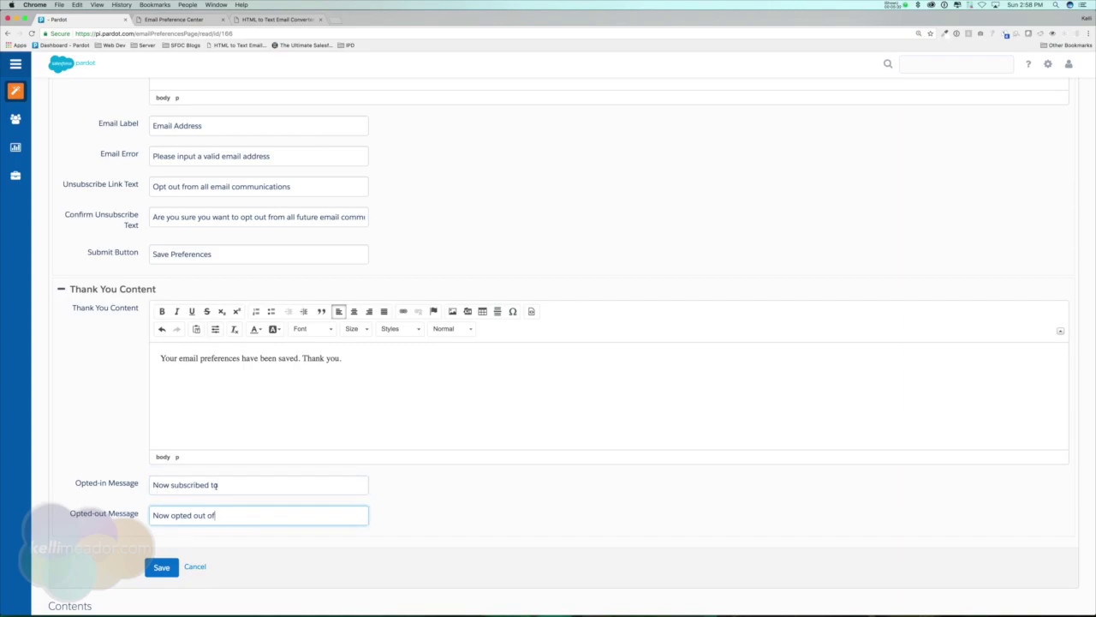
pyautogui.click(164, 567)
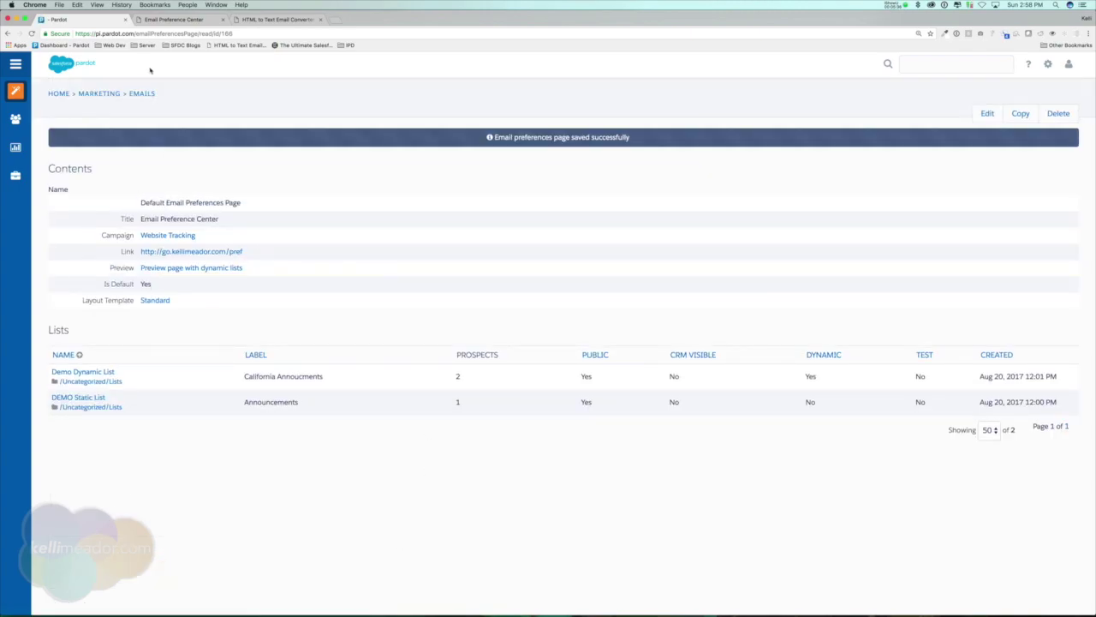
pyautogui.click(171, 19)
pyautogui.click(32, 34)
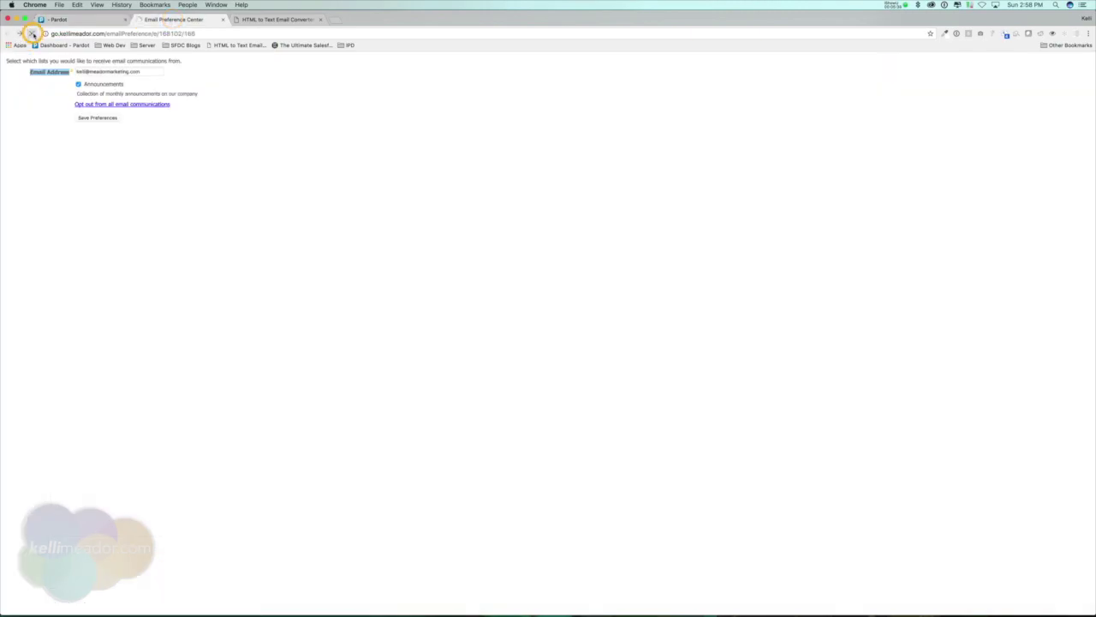
pyautogui.moveTo(9, 133); pyautogui.dragTo(168, 140)
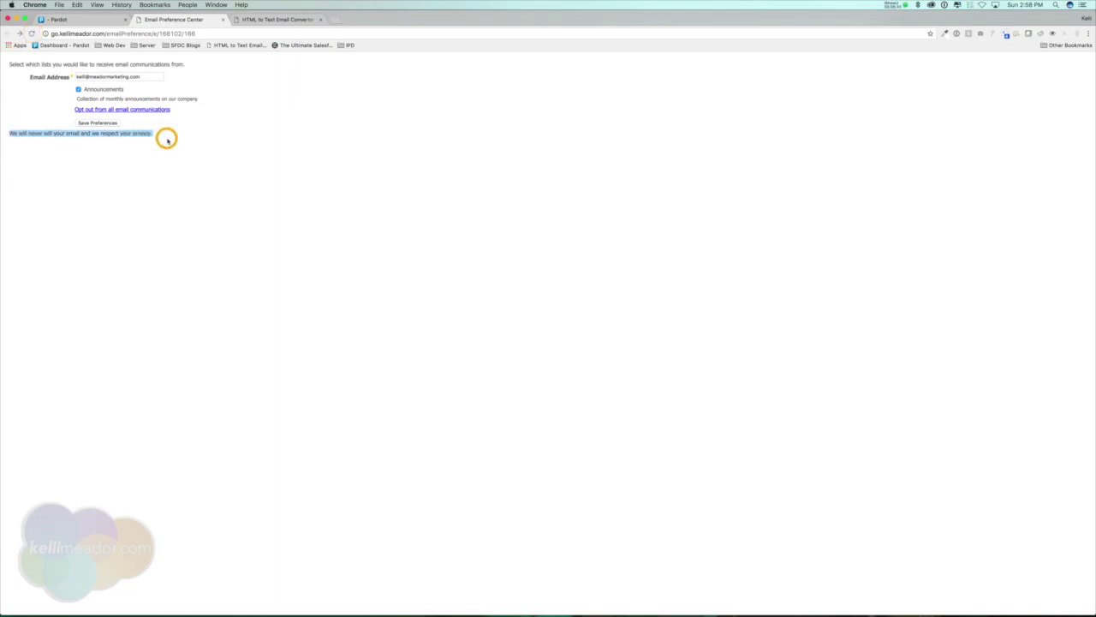
pyautogui.click(94, 123)
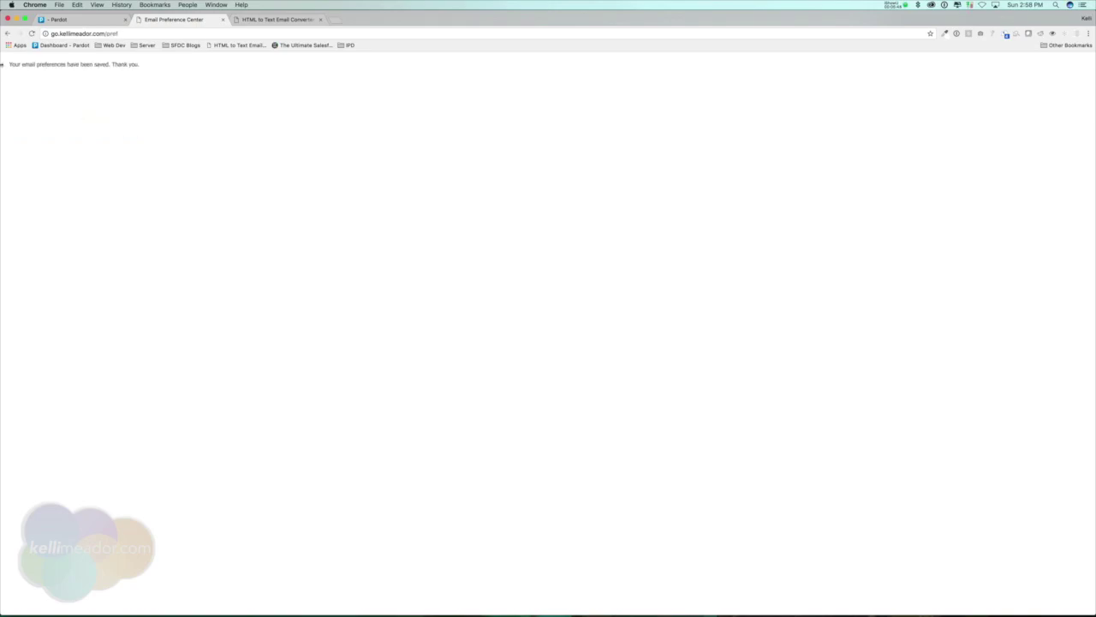
pyautogui.moveTo(10, 65); pyautogui.dragTo(166, 65)
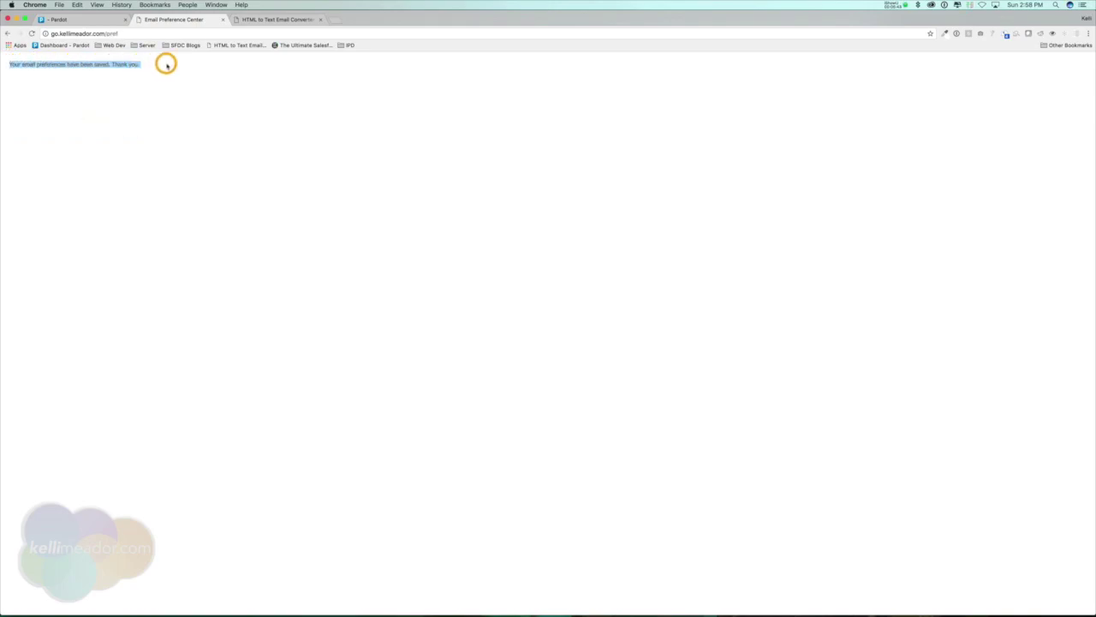
pyautogui.click(171, 65)
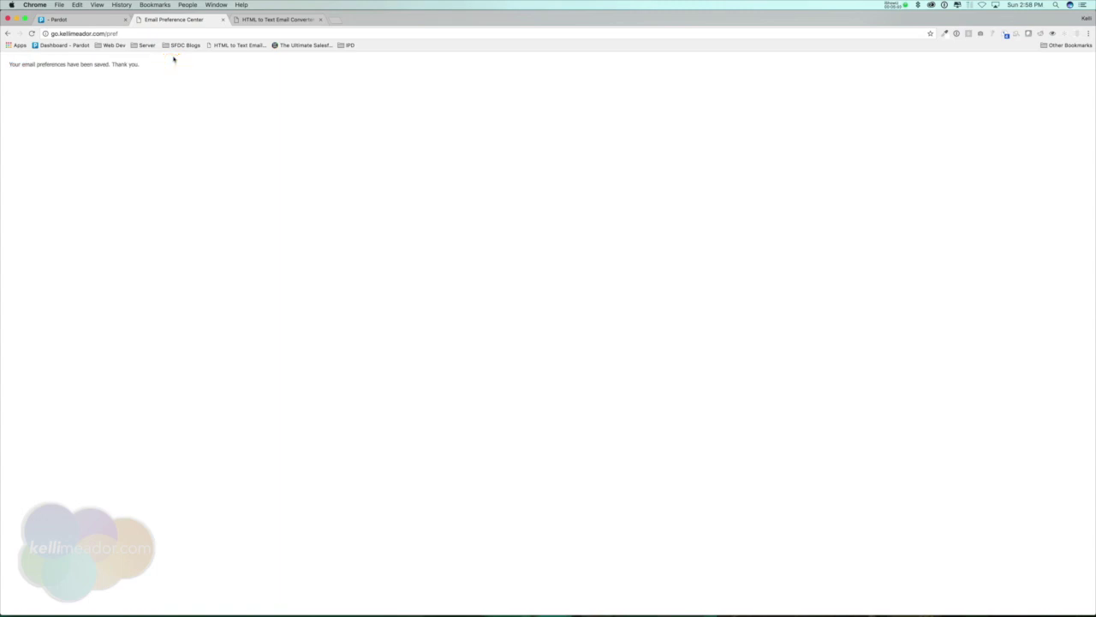
pyautogui.click(102, 18)
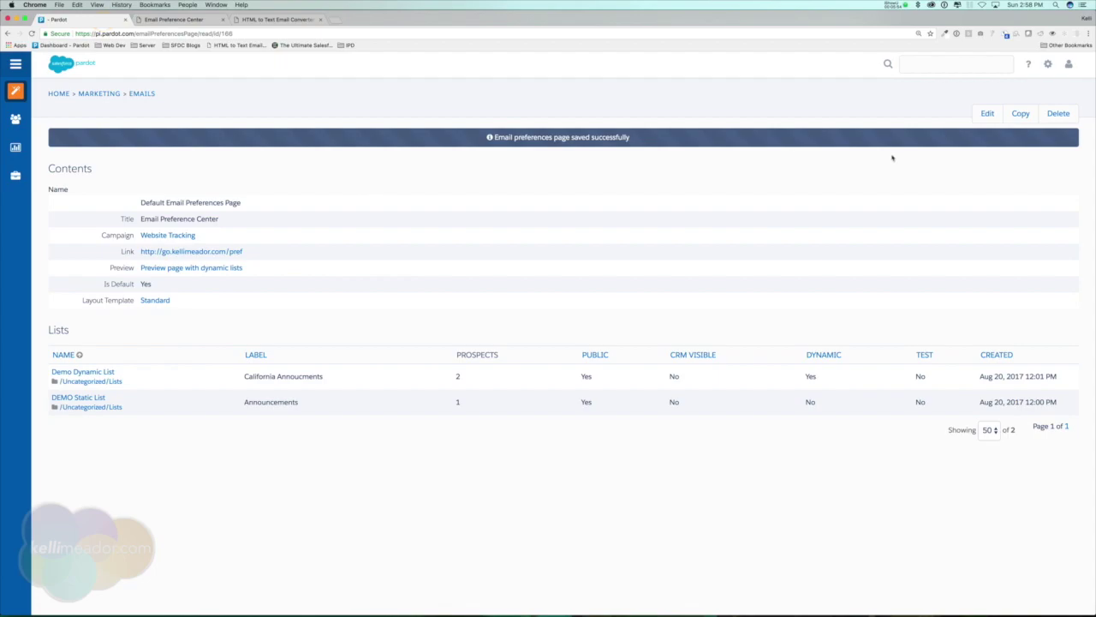
# - Open the Unsubscribe Page from Marketing > Emails in the sidebar
pyautogui.click(985, 118)
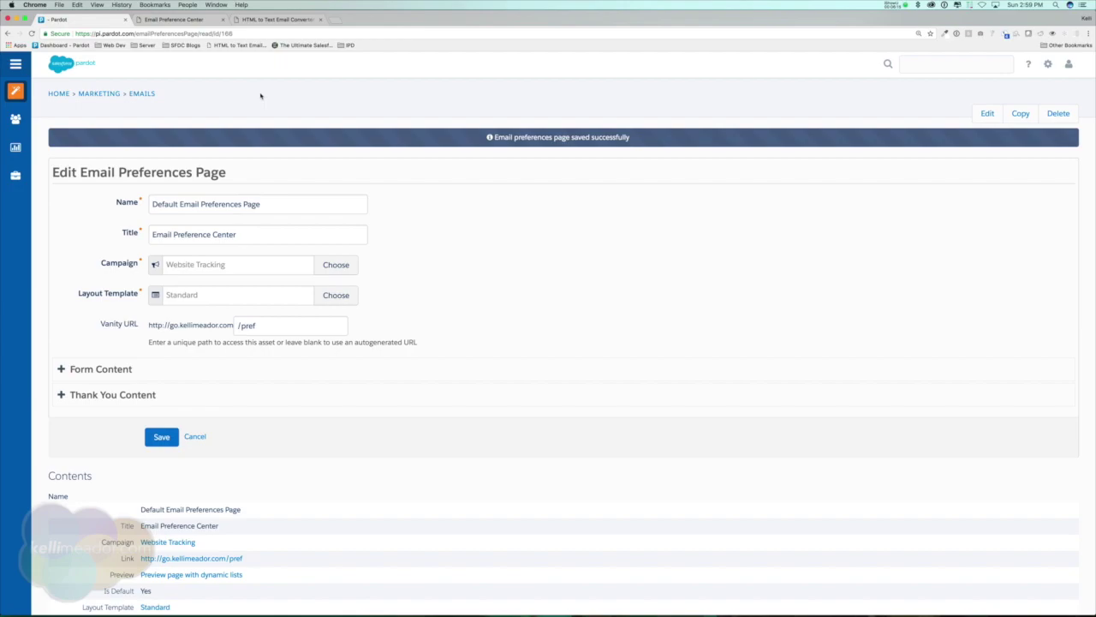
pyautogui.moveTo(21, 96)
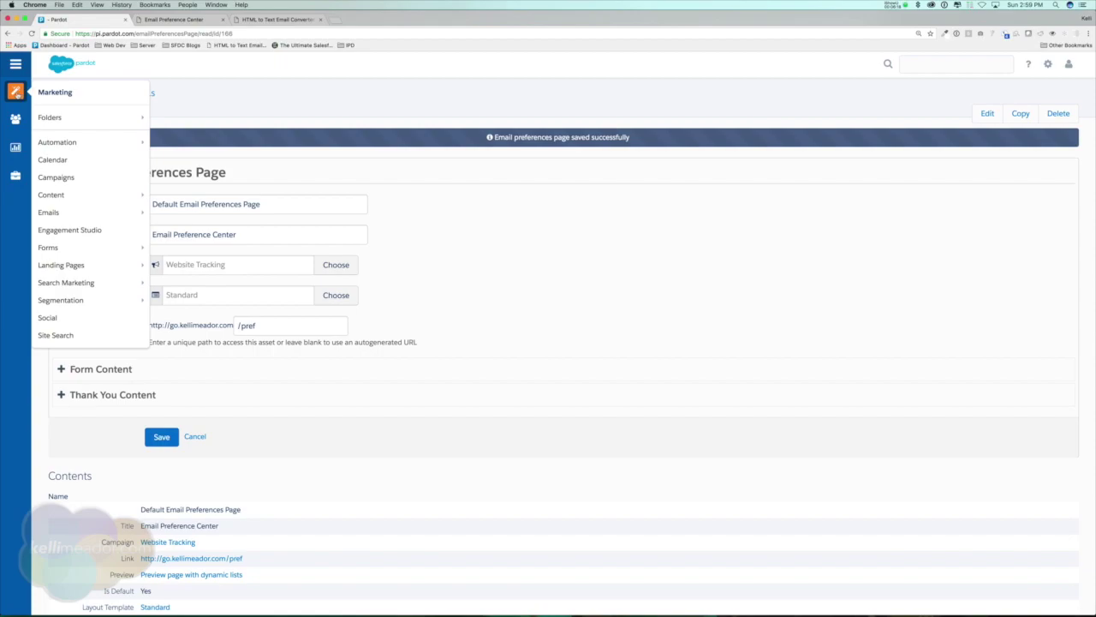
pyautogui.moveTo(101, 212)
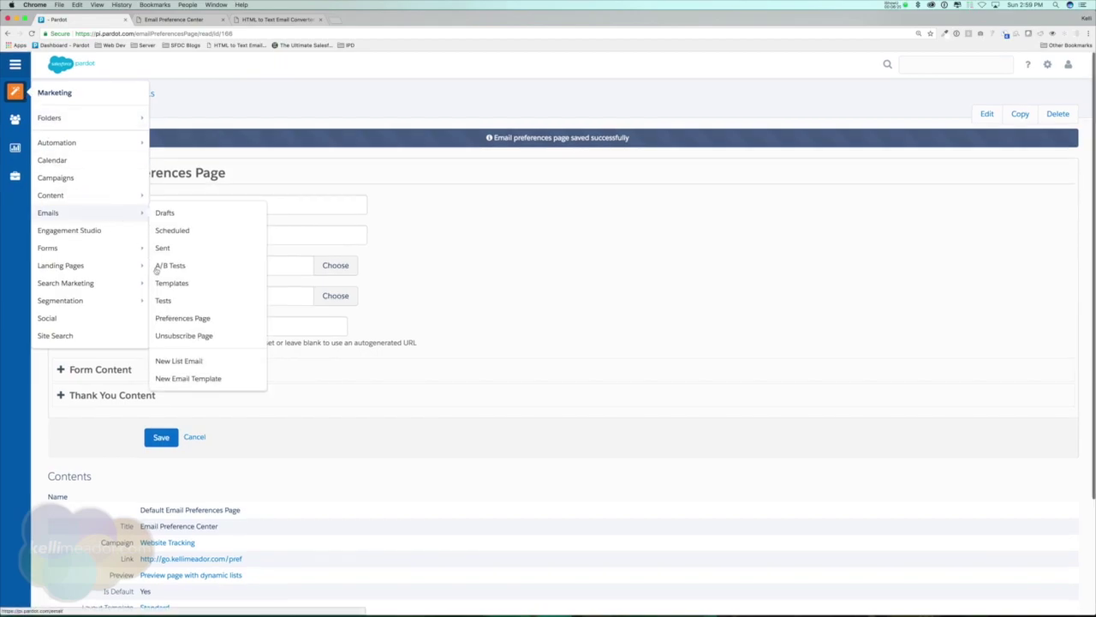
pyautogui.click(184, 336)
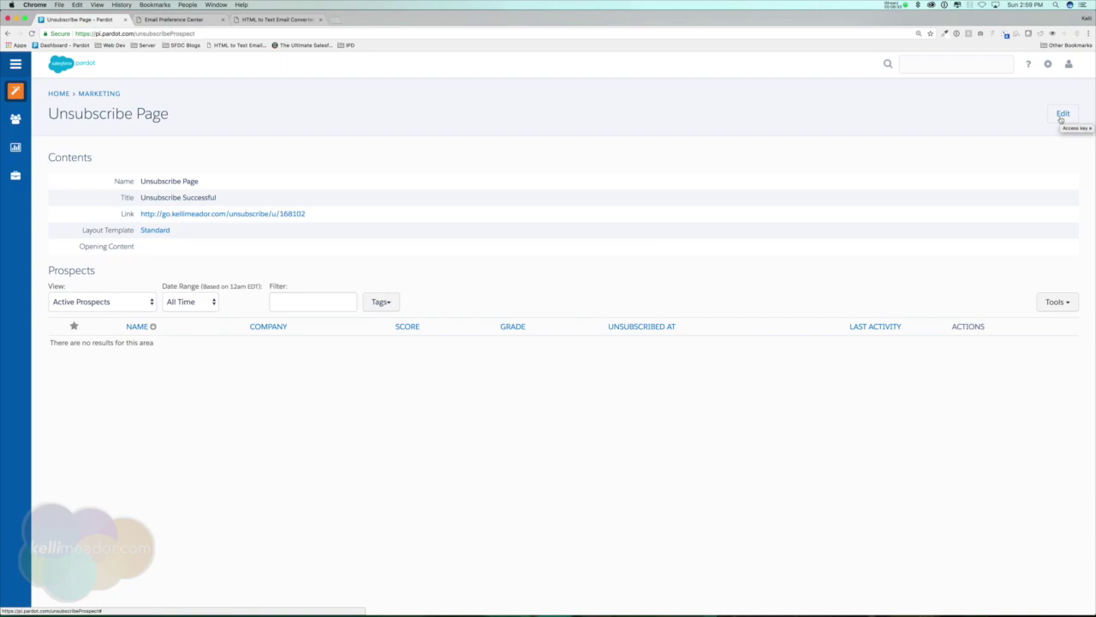
# - Write the opening content 'Are you sure you want to unsubscribe? Why not watch a video of these corgis instead:'
pyautogui.click(1062, 115)
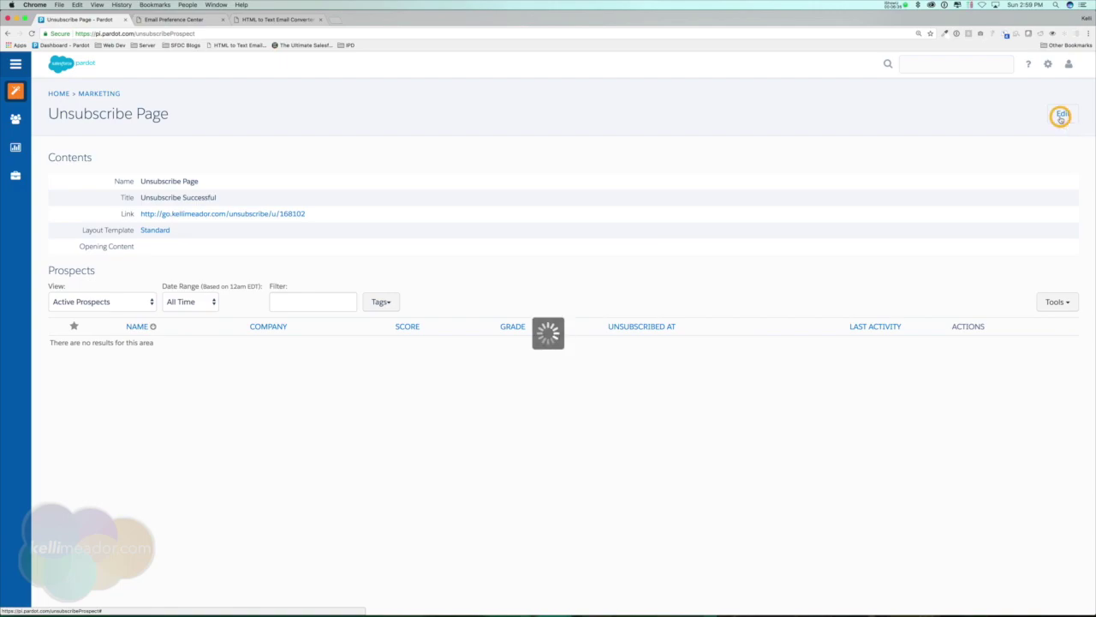
pyautogui.click(262, 340)
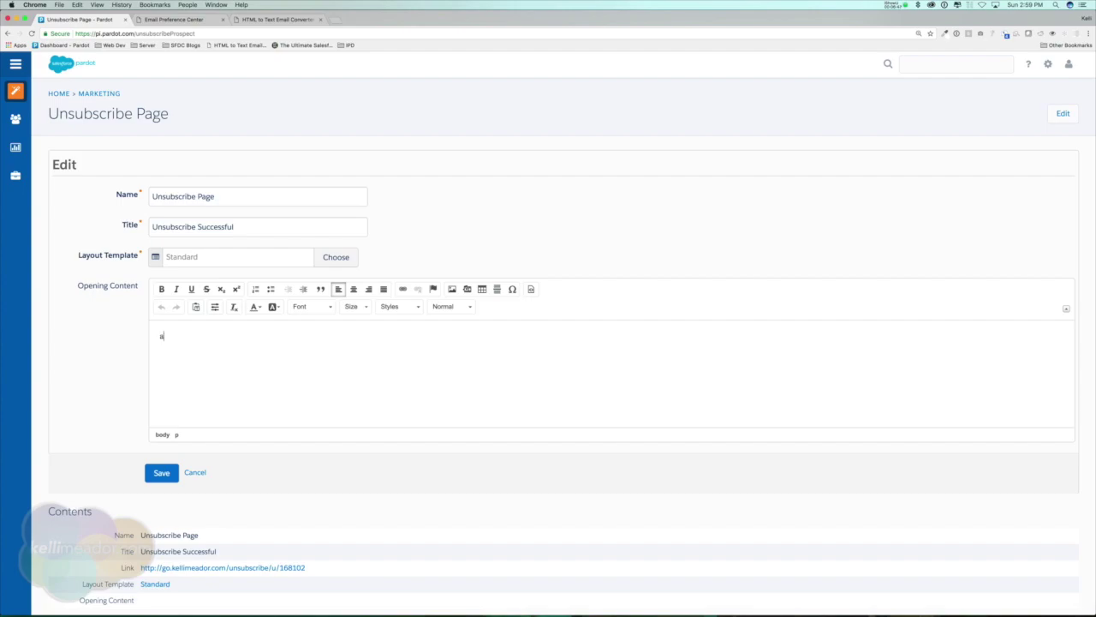
pyautogui.write('Are you sure you want ot')
pyautogui.press('BackSpace')
pyautogui.press('BackSpace')
pyautogui.press('BackSpace')
pyautogui.write('to unsubscribe')
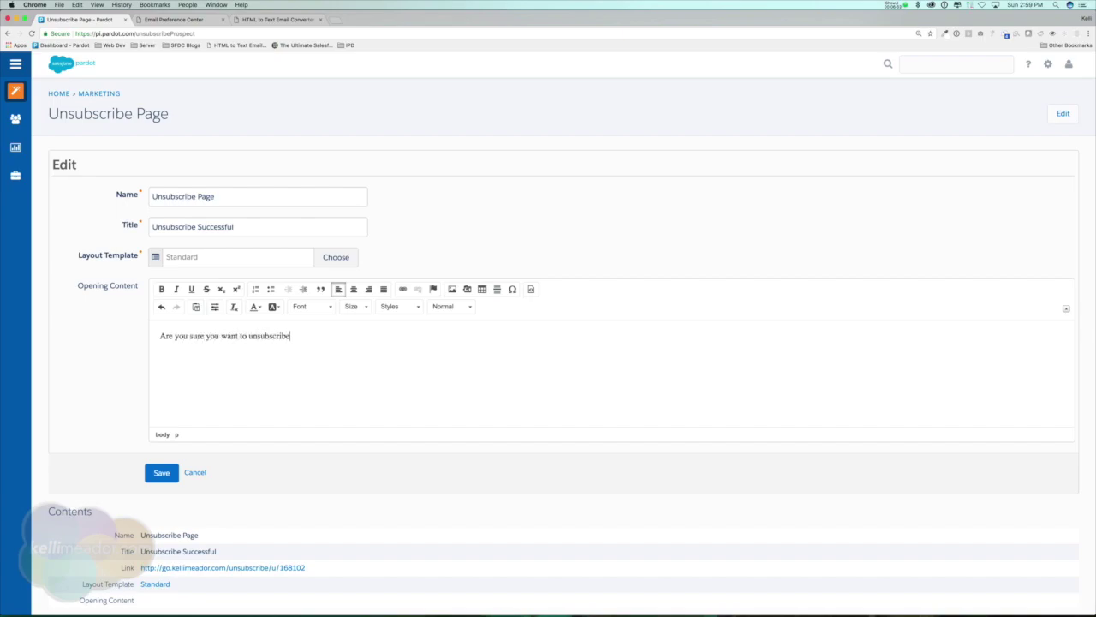
pyautogui.write('? Why not watch a video of these corgis instead?')
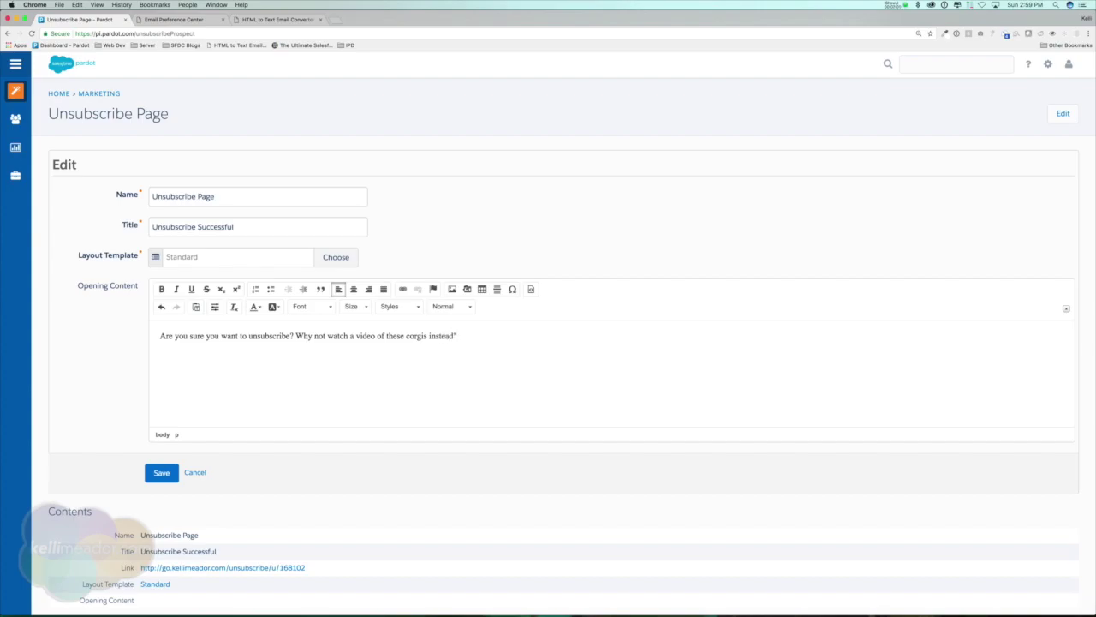
pyautogui.press('BackSpace')
pyautogui.click(383, 377)
pyautogui.click(486, 333)
# - In source view, replace the &nbsp; on line 3 with the pasted YouTube corgi iframe code
pyautogui.click(531, 288)
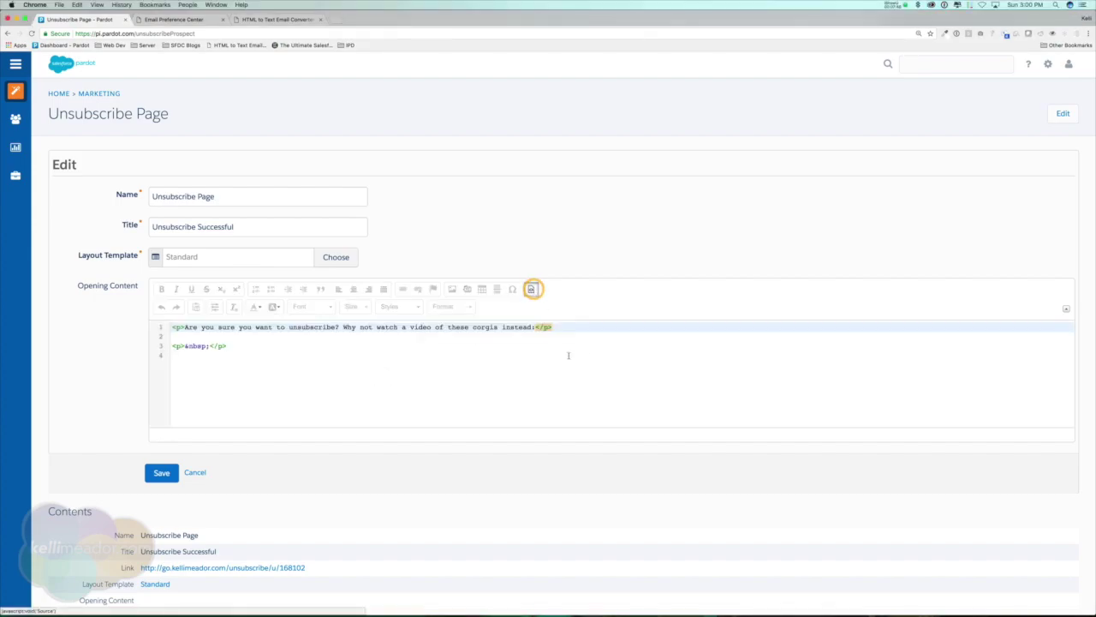
pyautogui.moveTo(208, 346); pyautogui.dragTo(186, 346)
pyautogui.write('<div style="position:relative;height:0;padding-bottom:56.25%"><iframe src="https://www.youtube.com/embed/zGP6zk7jcrQ?ecver=2" width="640" height="360" frameborder="0" style="position:absolute;width:100%;height:100%;left:0" allowfullscreen></iframe></div>')
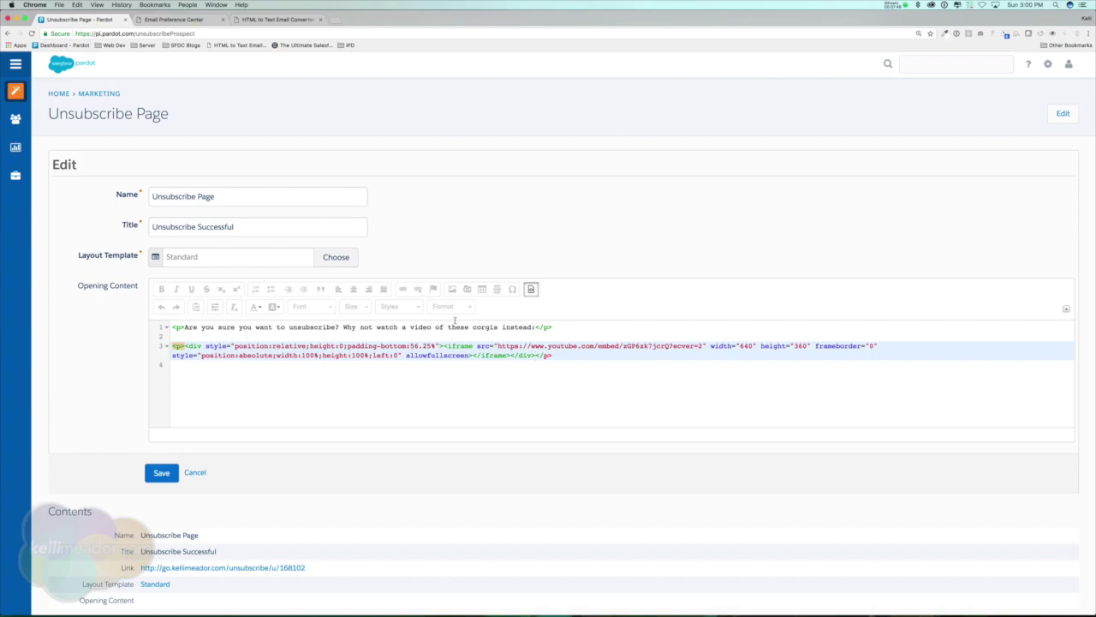
pyautogui.click(531, 289)
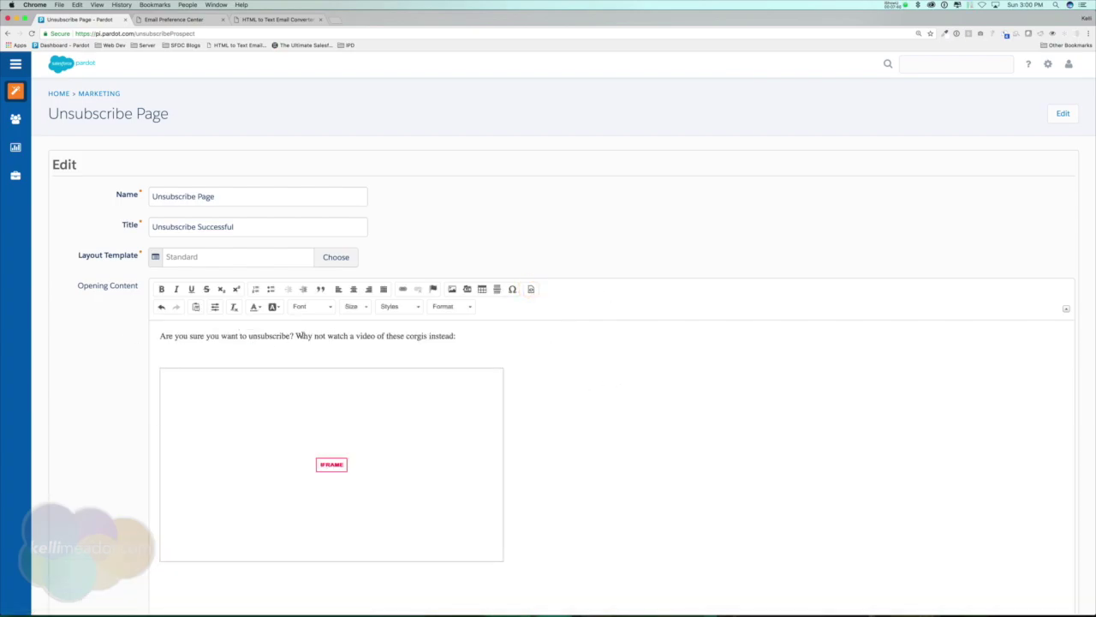
pyautogui.moveTo(292, 336); pyautogui.dragTo(484, 337)
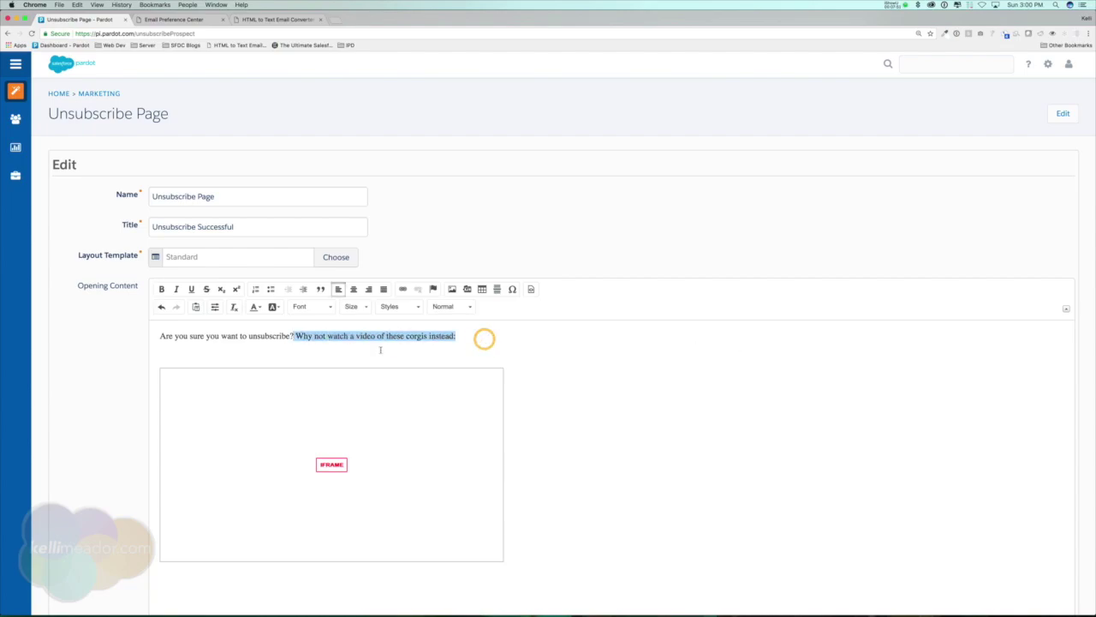
pyautogui.scroll(-10, 83, 369)
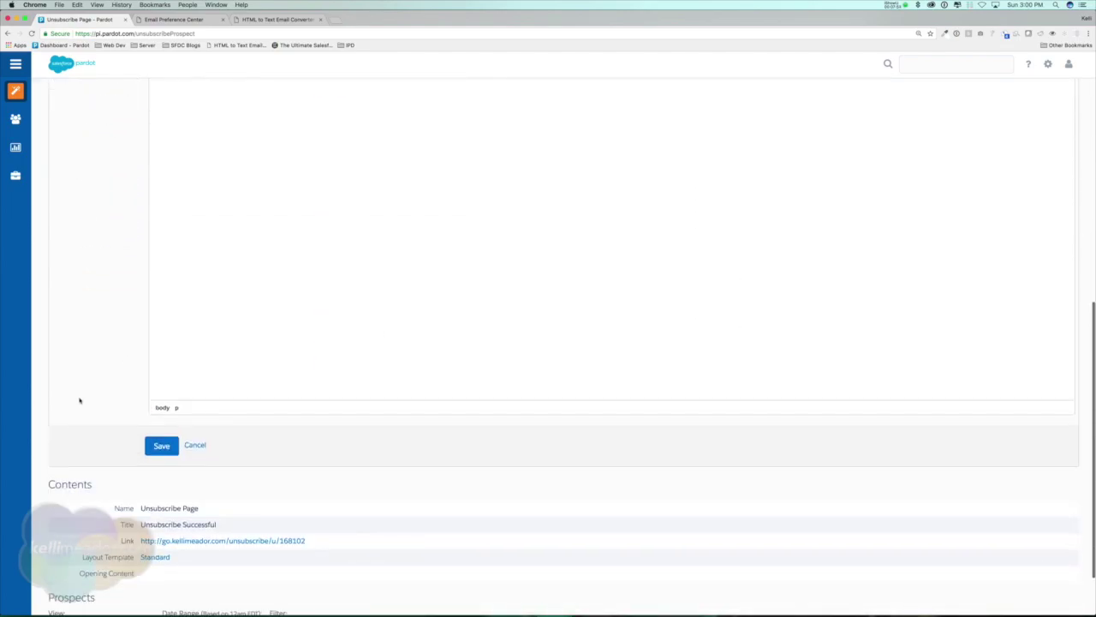
# - Save the unsubscribe page, check the live page with the video, and test re-subscribing
pyautogui.click(161, 447)
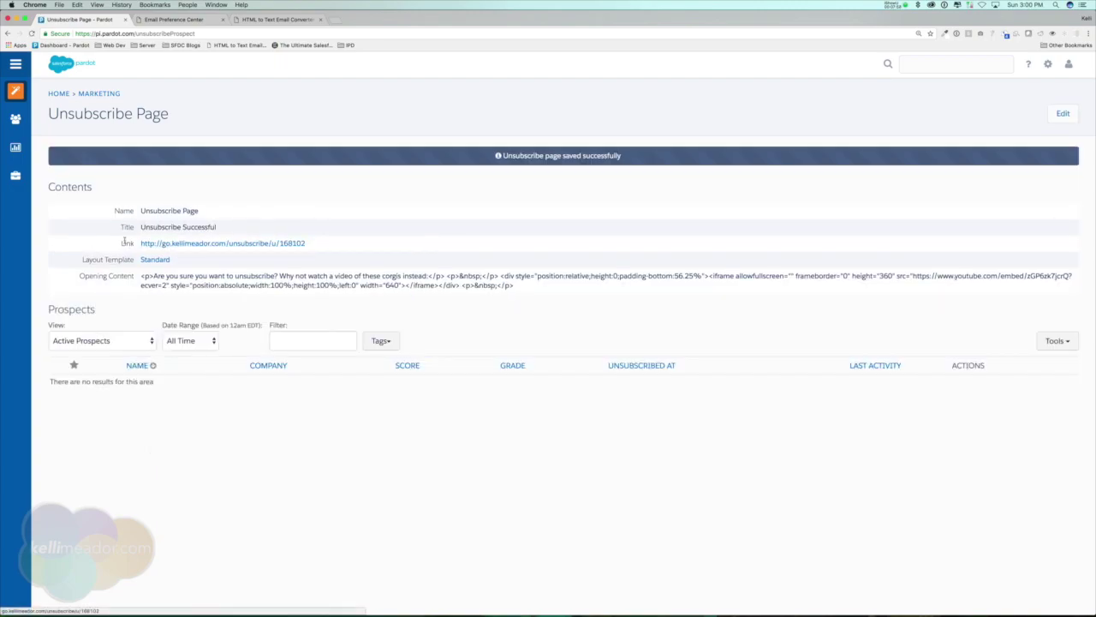
pyautogui.click(283, 243)
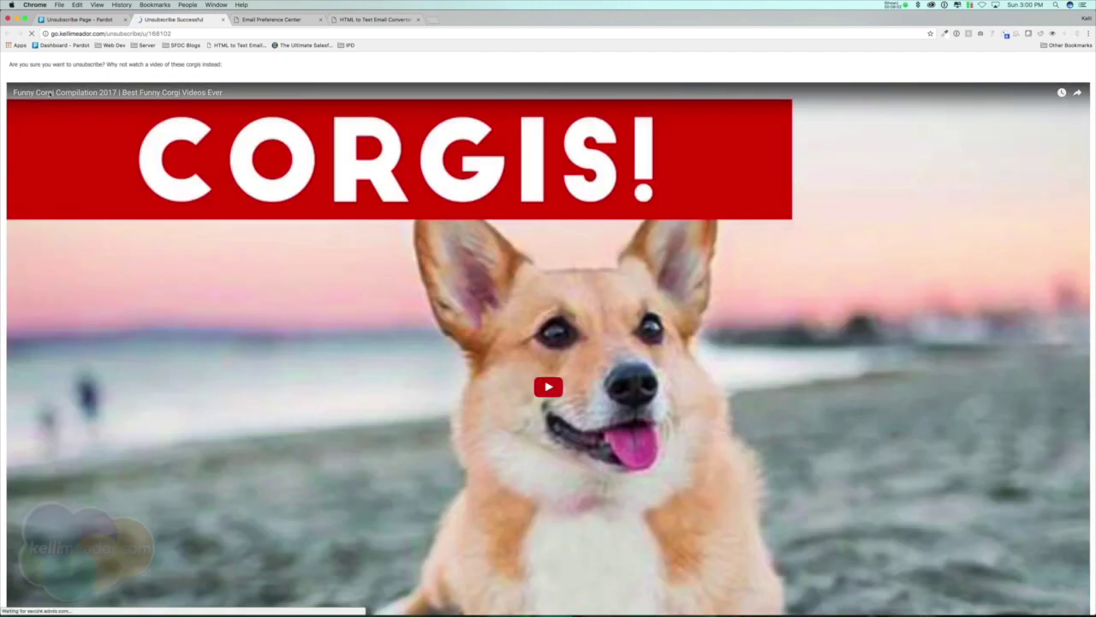
pyautogui.moveTo(9, 63); pyautogui.dragTo(243, 64)
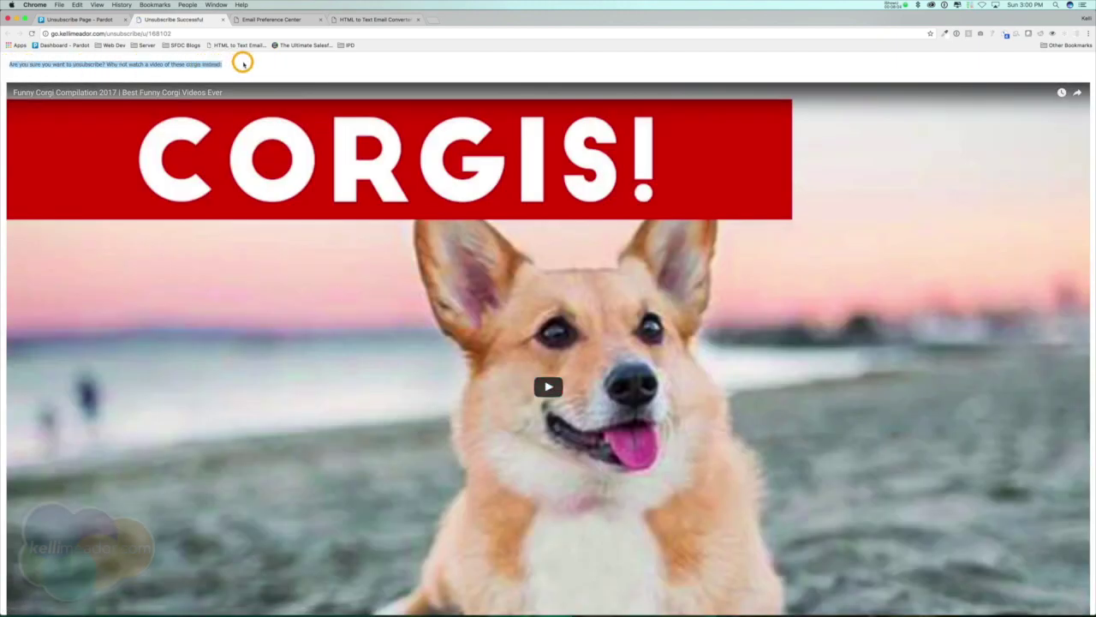
pyautogui.click(208, 63)
pyautogui.scroll(-1, 554, 386)
pyautogui.scroll(-3, 555, 387)
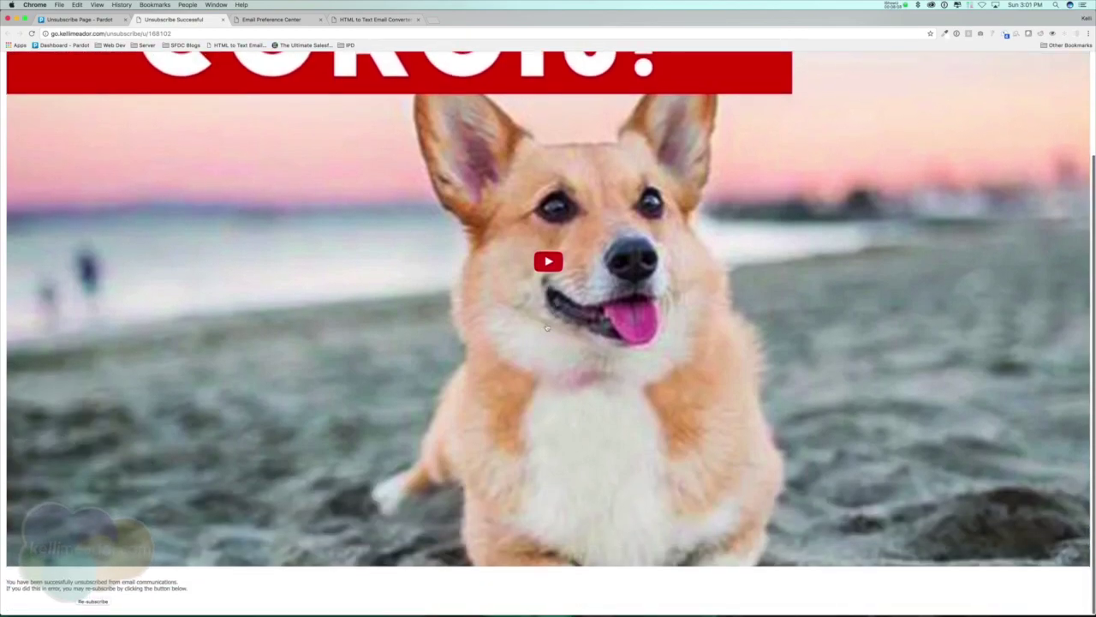
pyautogui.click(103, 602)
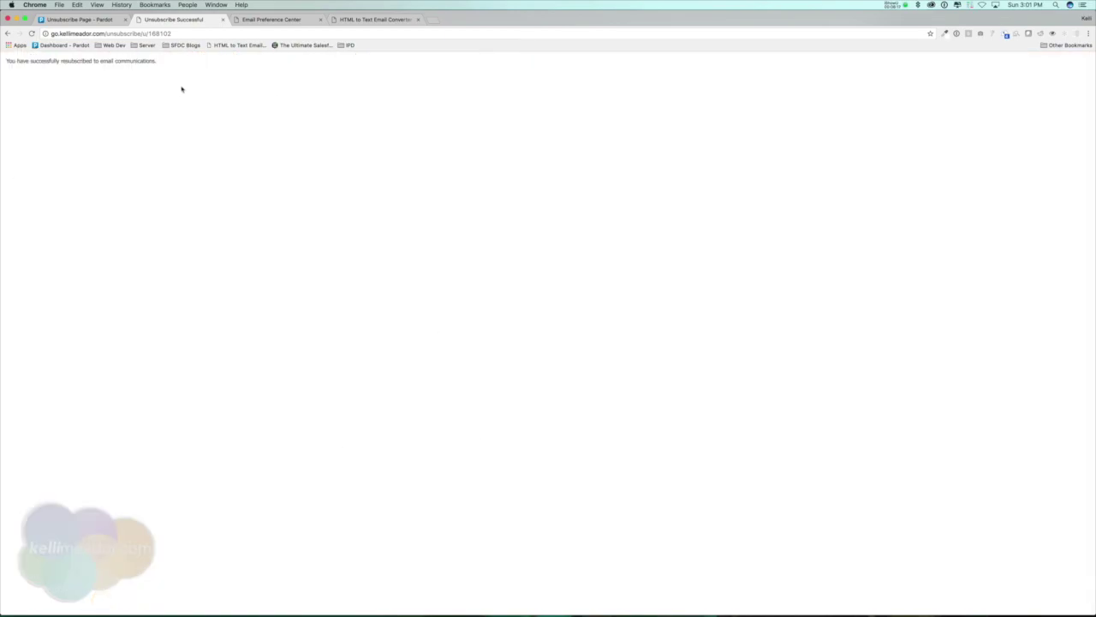
pyautogui.moveTo(30, 70); pyautogui.dragTo(185, 61)
# - Delete the YouTube iframe embed from the Unsubscribe Page's Opening Content source, keeping the corgi sentence, and save
pyautogui.click(86, 19)
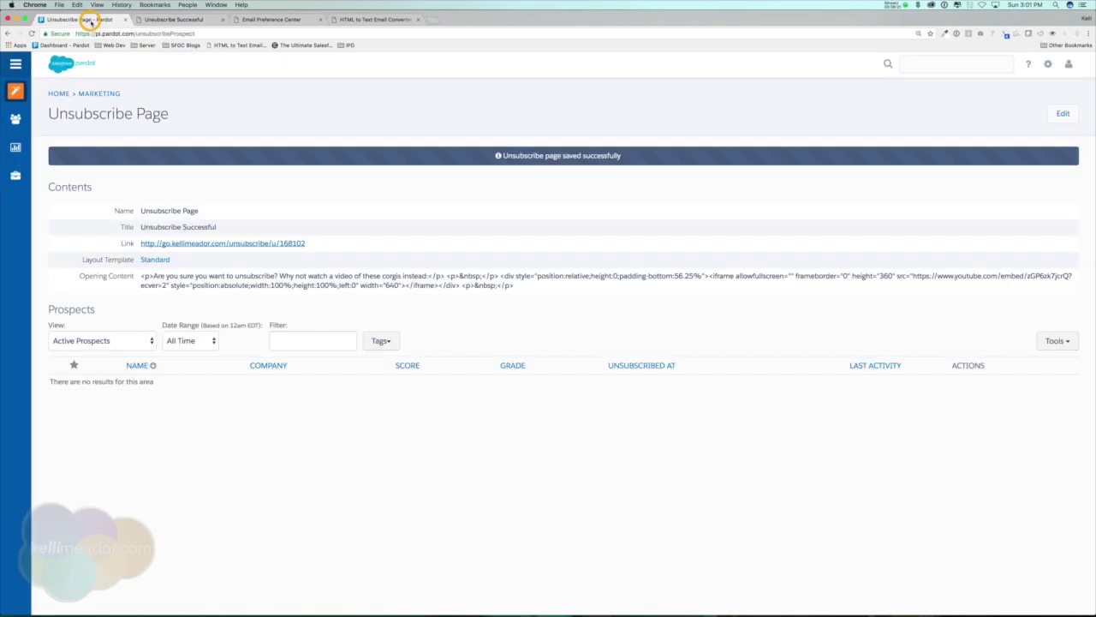
pyautogui.click(1062, 114)
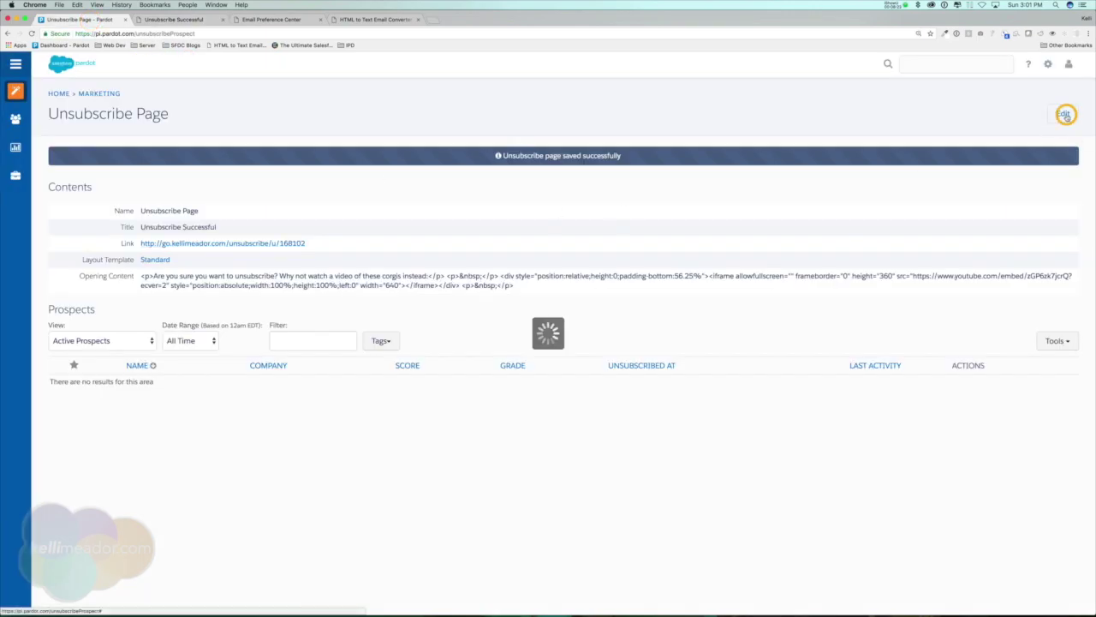
pyautogui.click(532, 315)
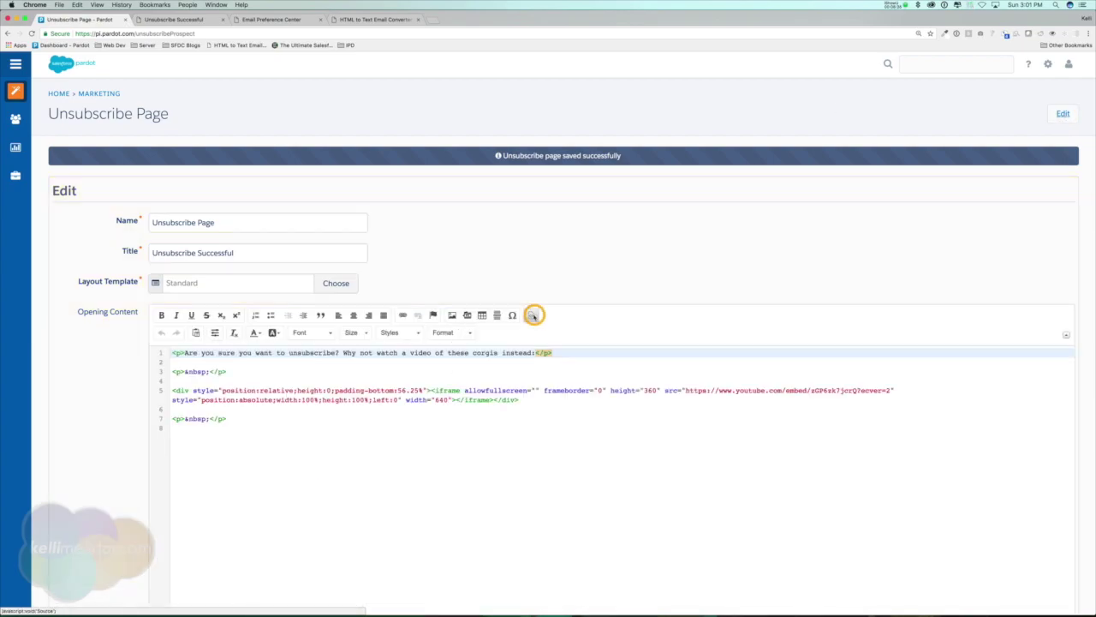
pyautogui.moveTo(245, 418); pyautogui.dragTo(170, 362)
pyautogui.press('BackSpace')
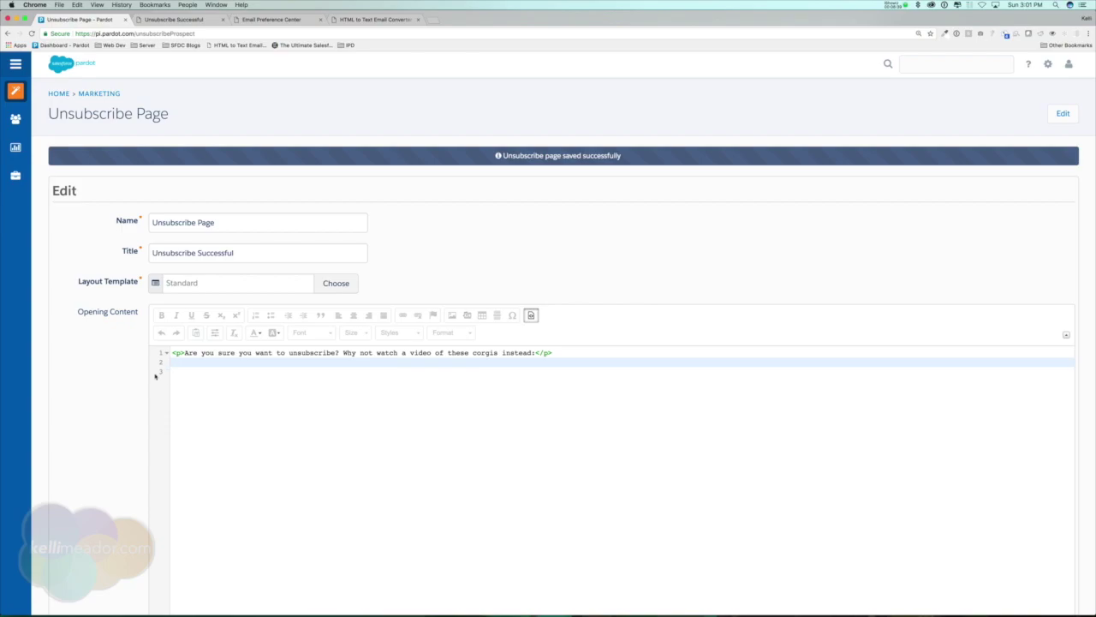
pyautogui.scroll(-10, 66, 404)
pyautogui.click(162, 507)
pyautogui.click(411, 182)
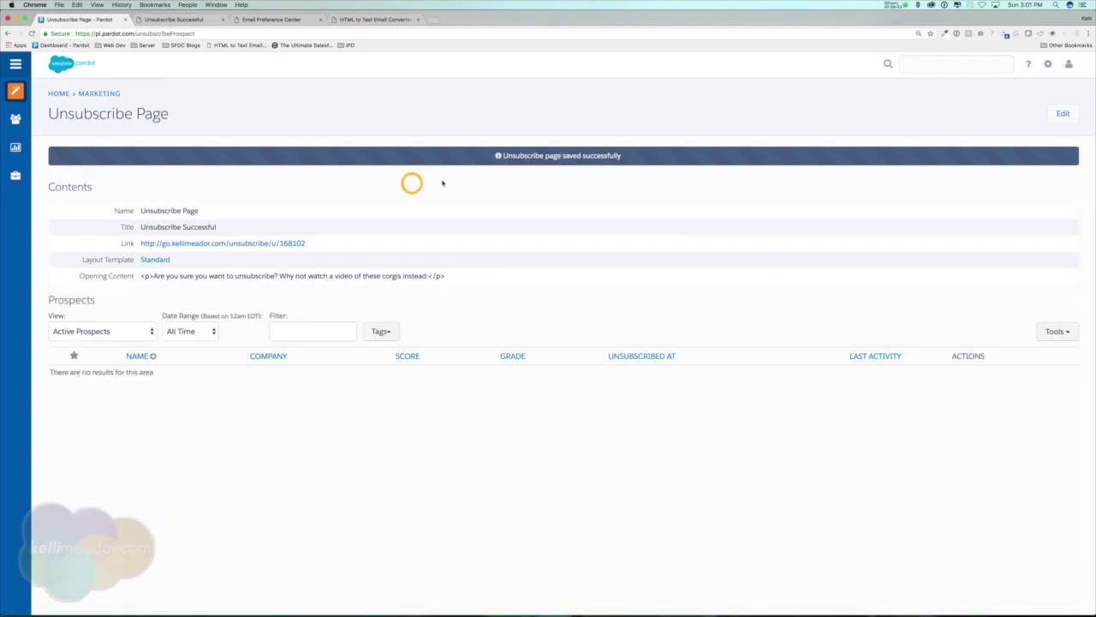